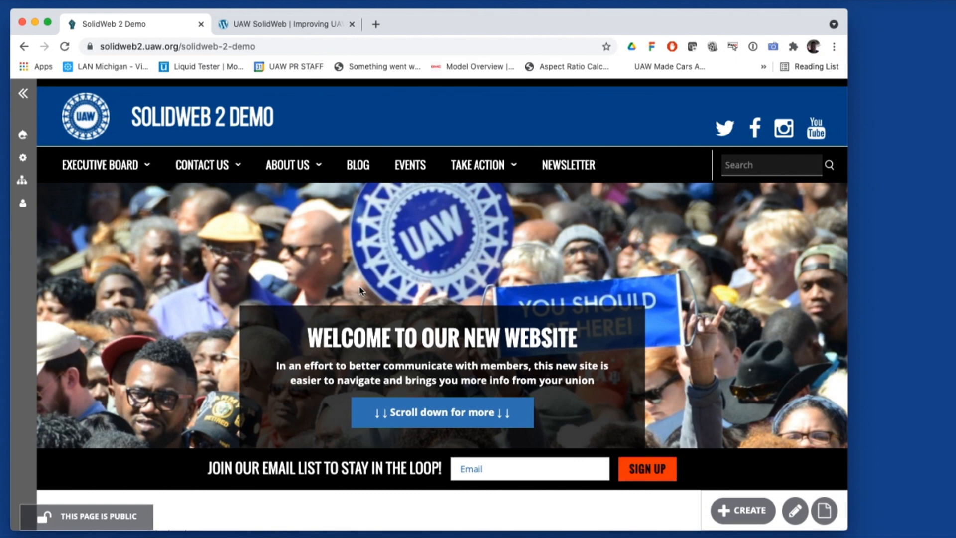
Switch to the UAW SolidWeb tab showing the SolidWeb 2.0 About page
click(288, 22)
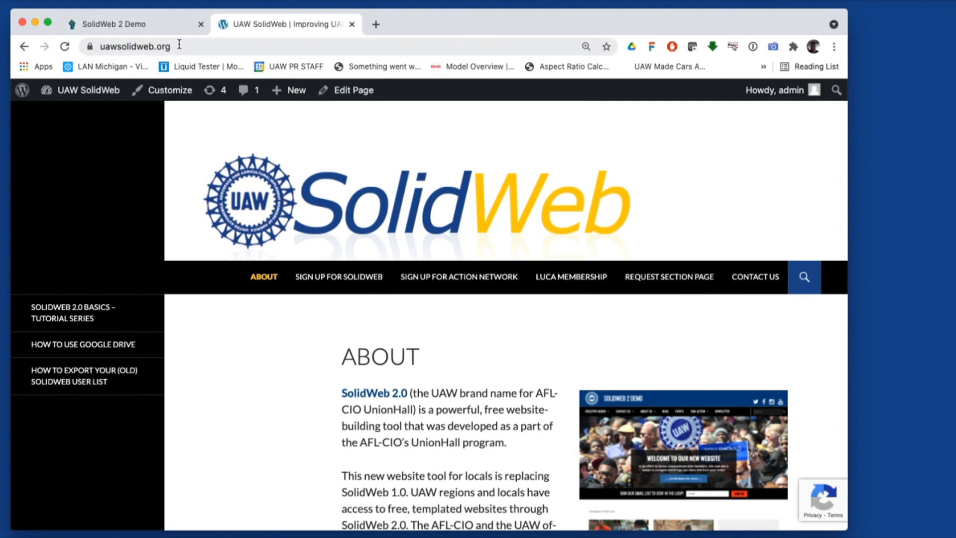
Go to REQUEST SECTION PAGE and bring the request form into view
click(670, 284)
scroll(658, 271, down, 5)
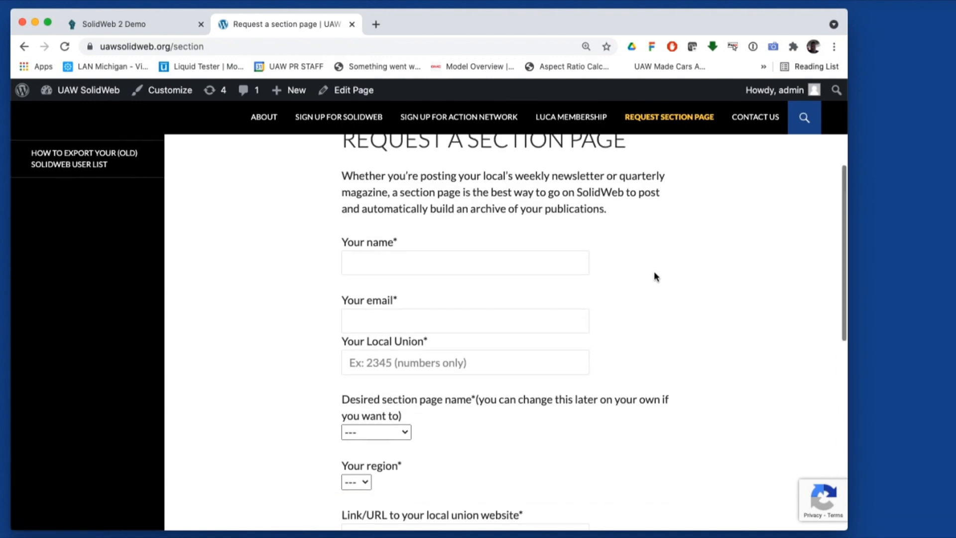
Fill in the requester's name and email address from saved autofill suggestions
click(547, 269)
scroll(656, 294, up, 1)
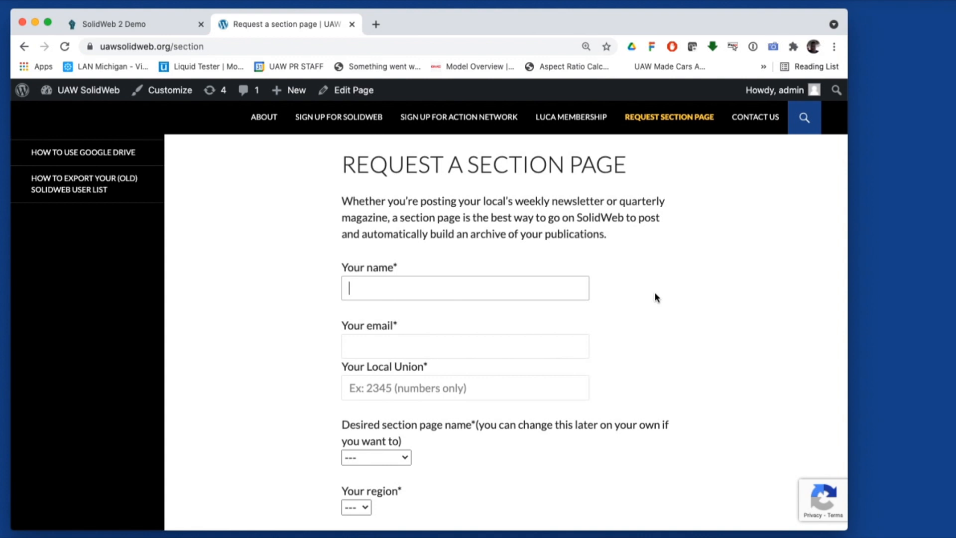
text(John)
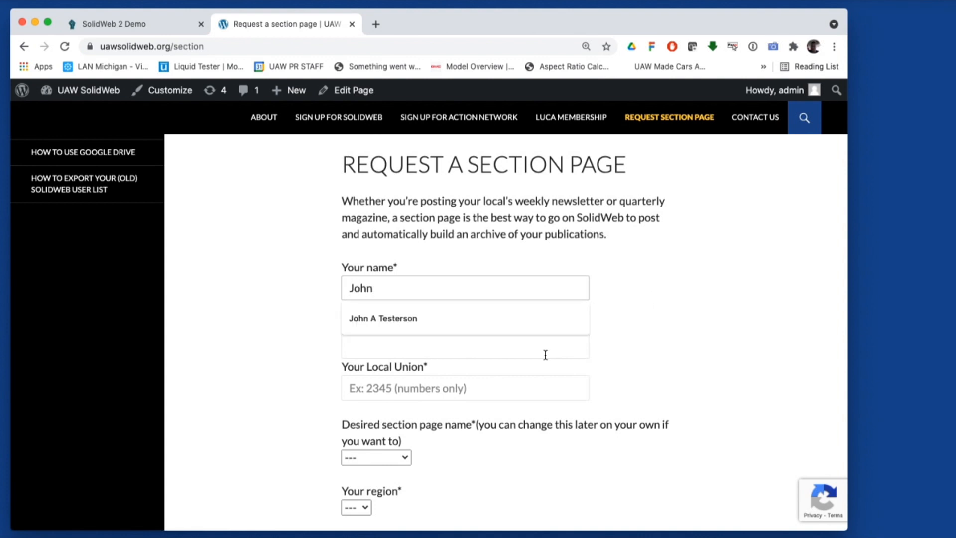
click(488, 323)
click(463, 342)
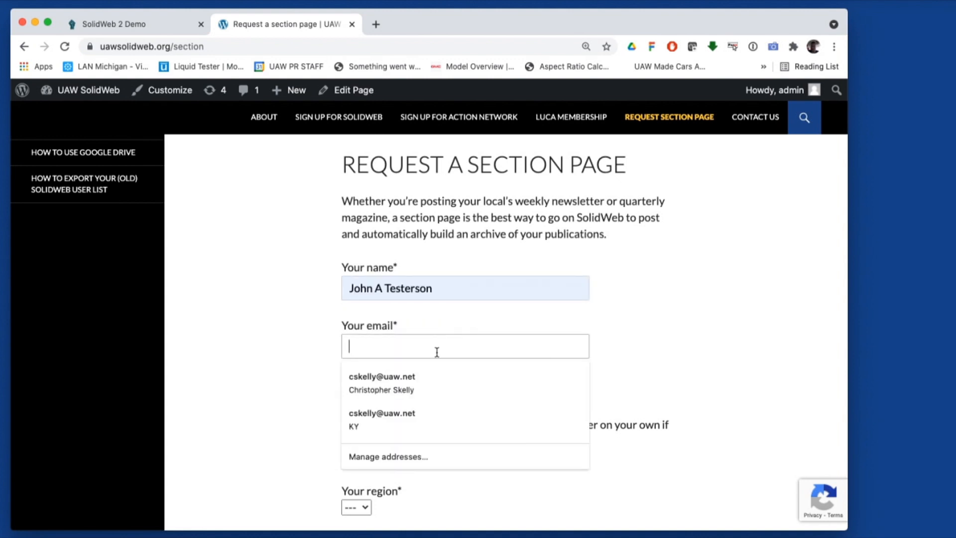
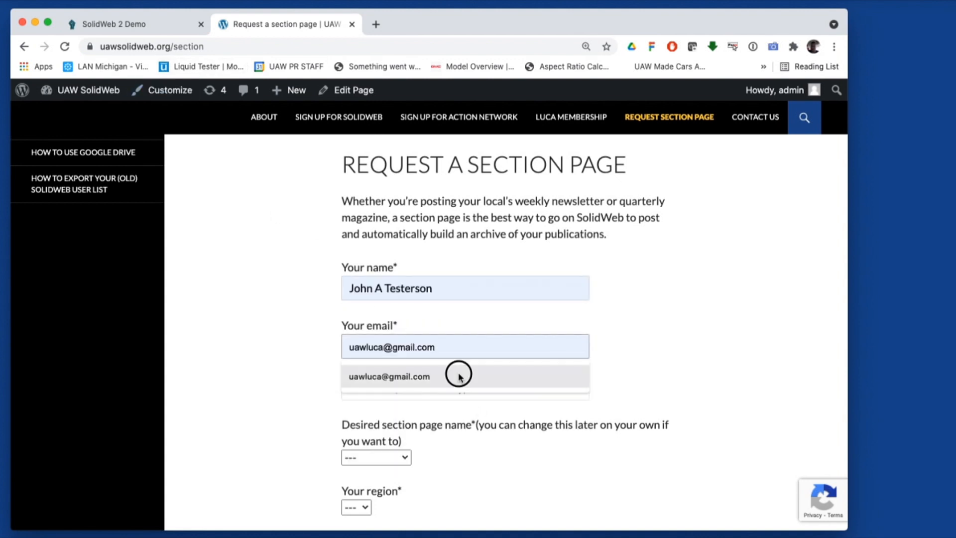
click(461, 377)
Enter Local Union 4321 and choose Newsletter as the section page name
scroll(448, 359, down, 2)
click(443, 341)
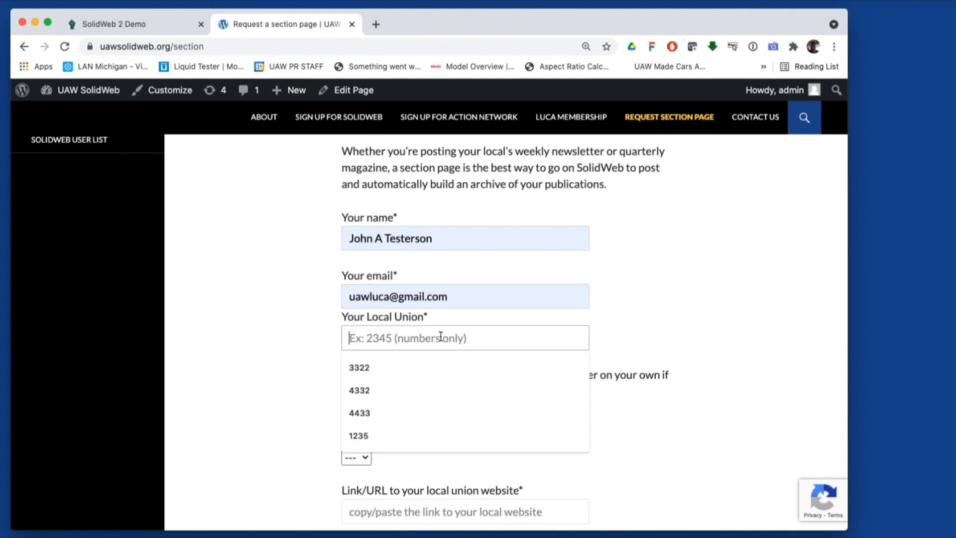
text(4321)
scroll(441, 339, down, 2)
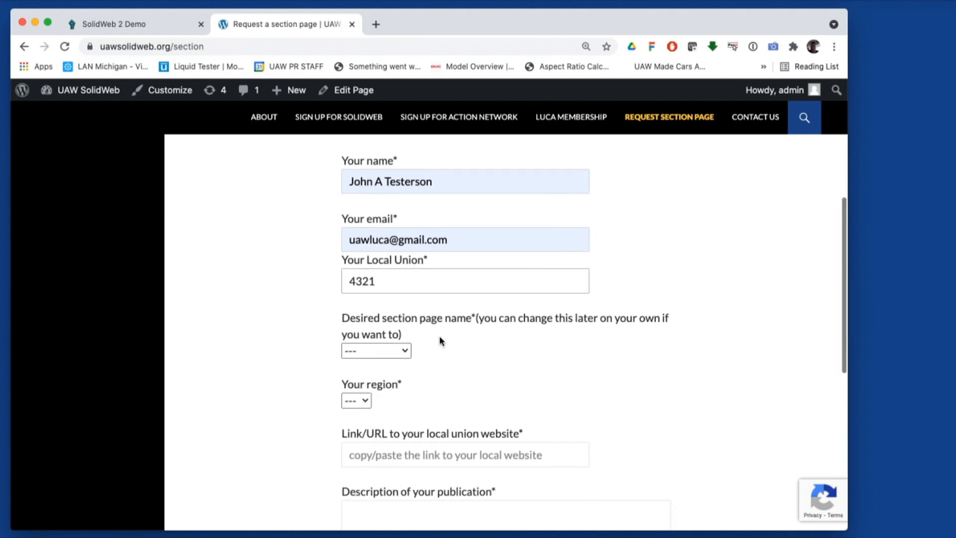
click(405, 349)
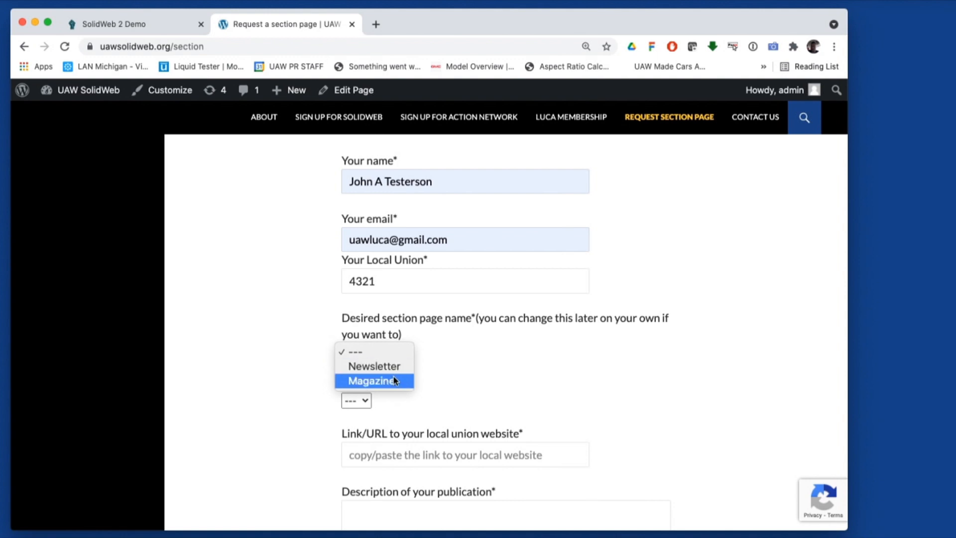
click(395, 367)
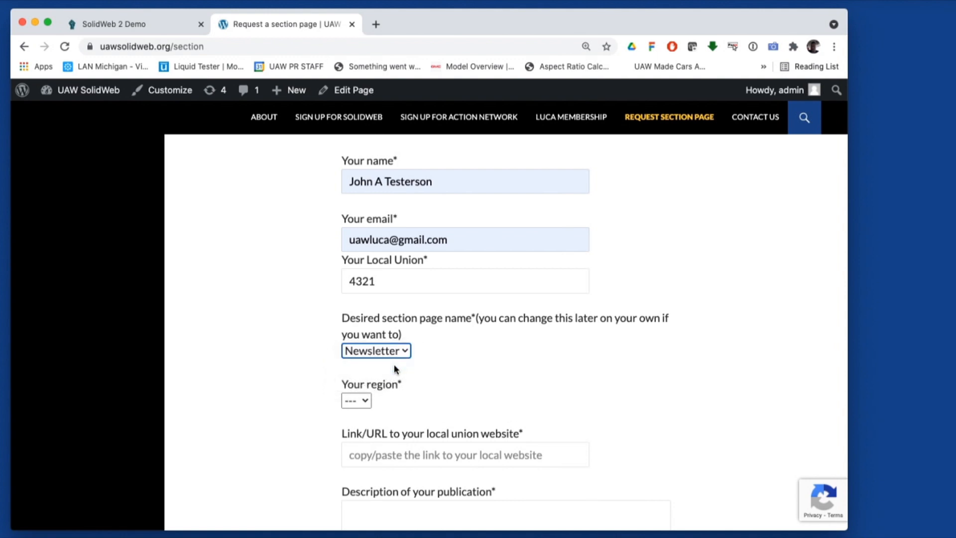
scroll(551, 341, down, 1)
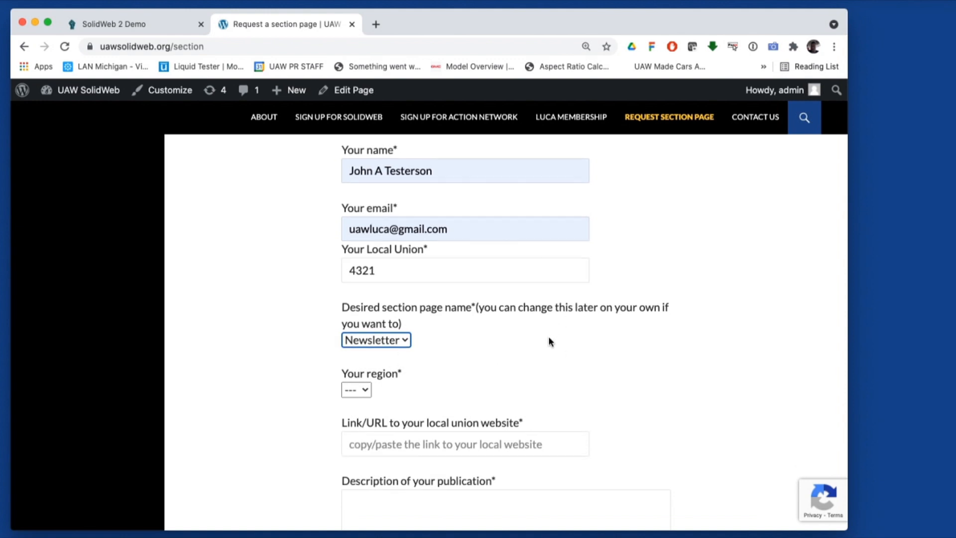
scroll(548, 341, down, 2)
click(358, 334)
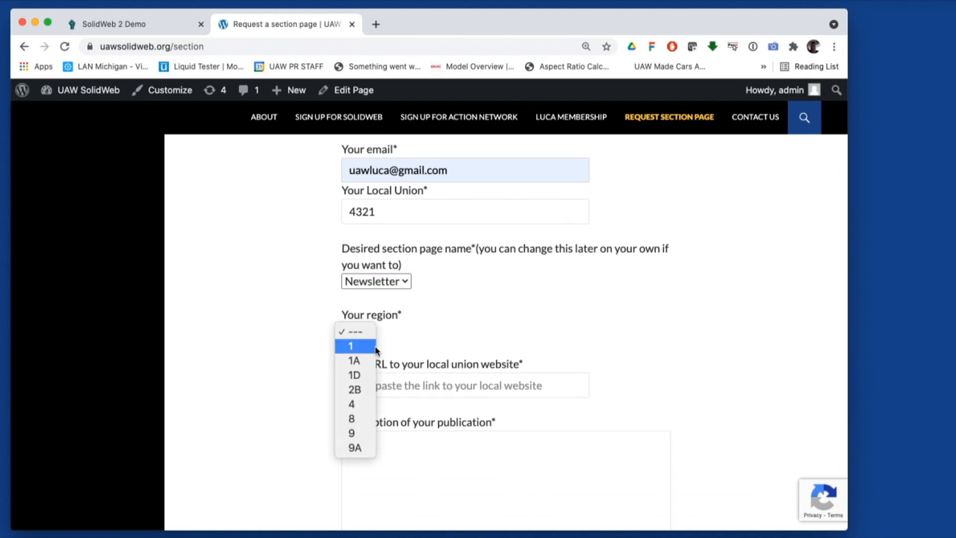
Set region 2B and paste the SolidWeb 2 Demo site's URL into Link/URL
click(371, 390)
scroll(660, 352, down, 3)
click(458, 312)
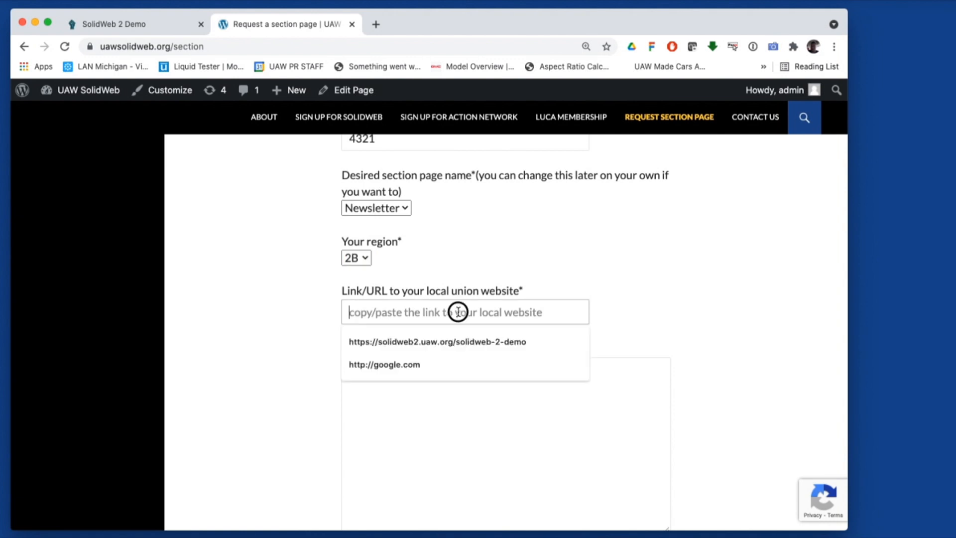
click(474, 254)
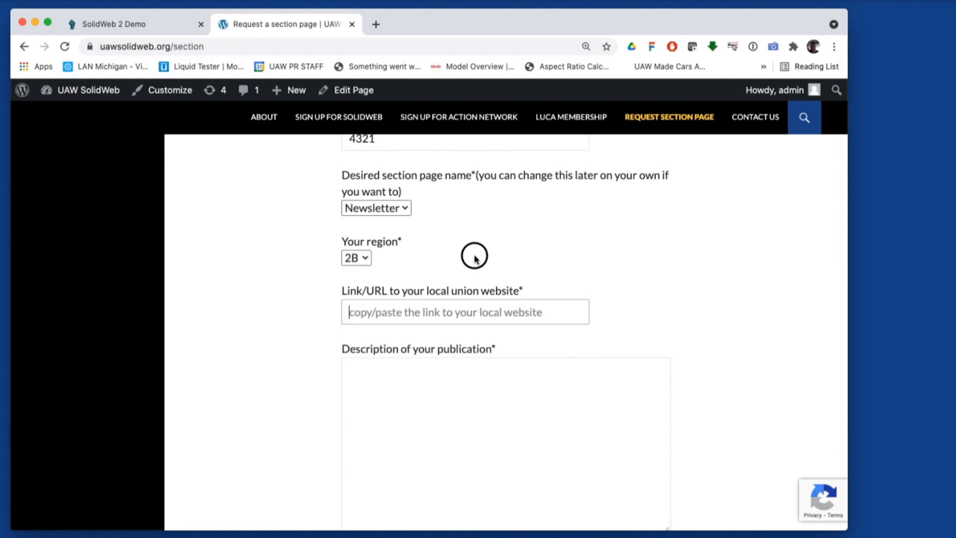
click(139, 23)
click(215, 46)
right_click(217, 48)
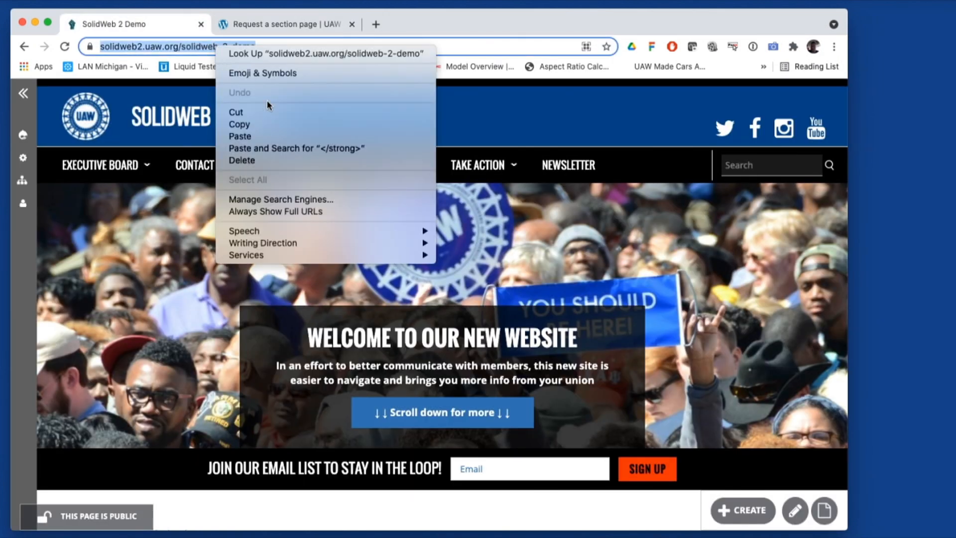
click(265, 124)
click(252, 23)
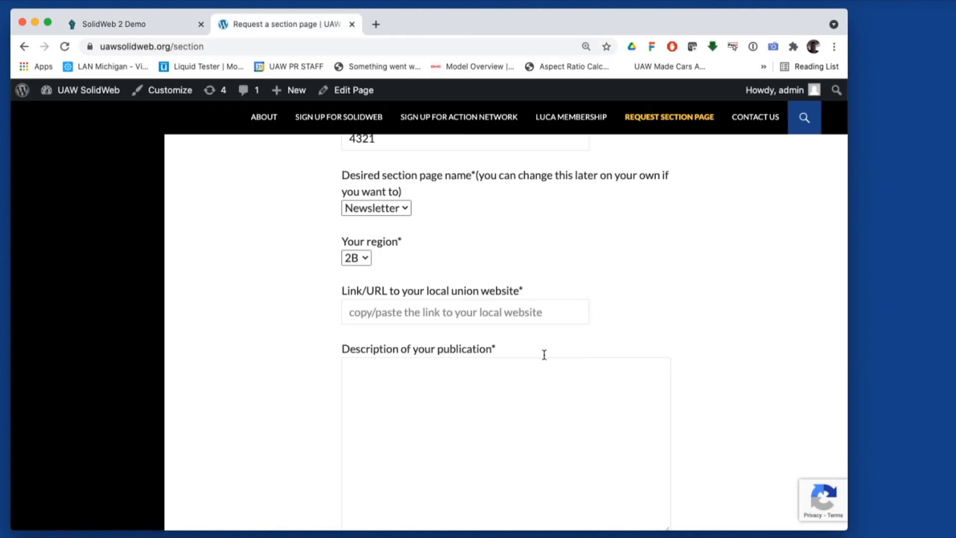
right_click(414, 311)
click(463, 392)
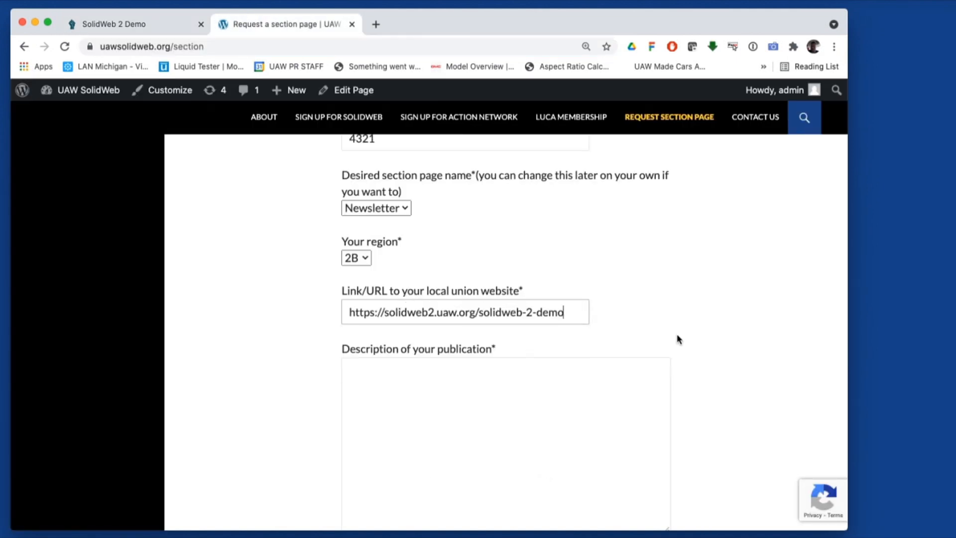
Describe the publication: 'The local newsletter informs members of the current events and upcoming things…'
scroll(678, 336, down, 2)
click(585, 344)
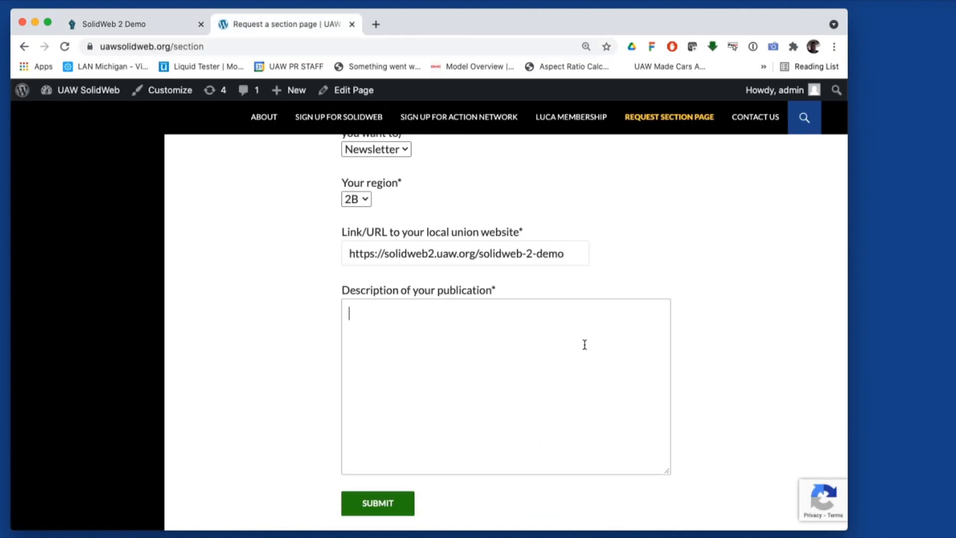
text(The local newsletter informs members of the current events and upcoming things t)
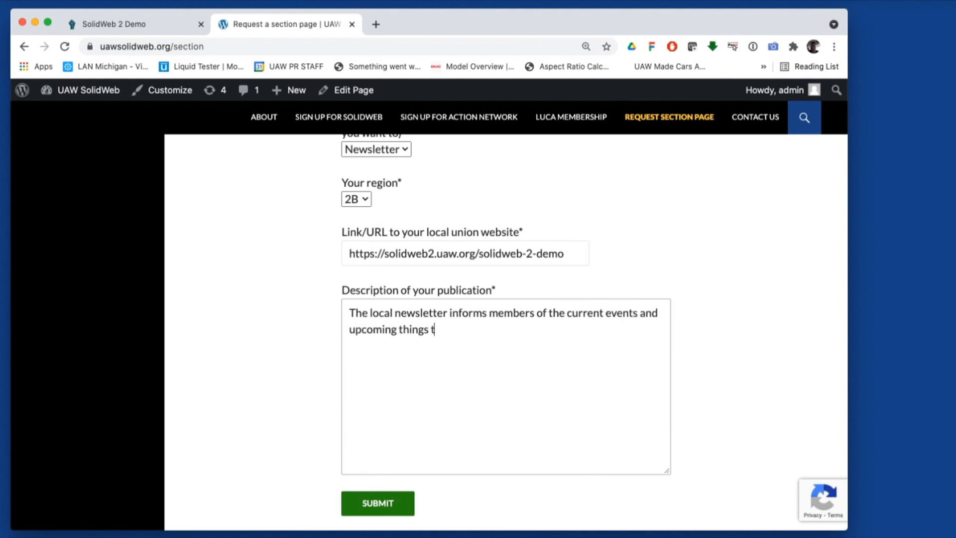
text(o follow.)
scroll(677, 335, down, 3)
Submit the section page request and check the 'Thank you for your message' notice
click(377, 434)
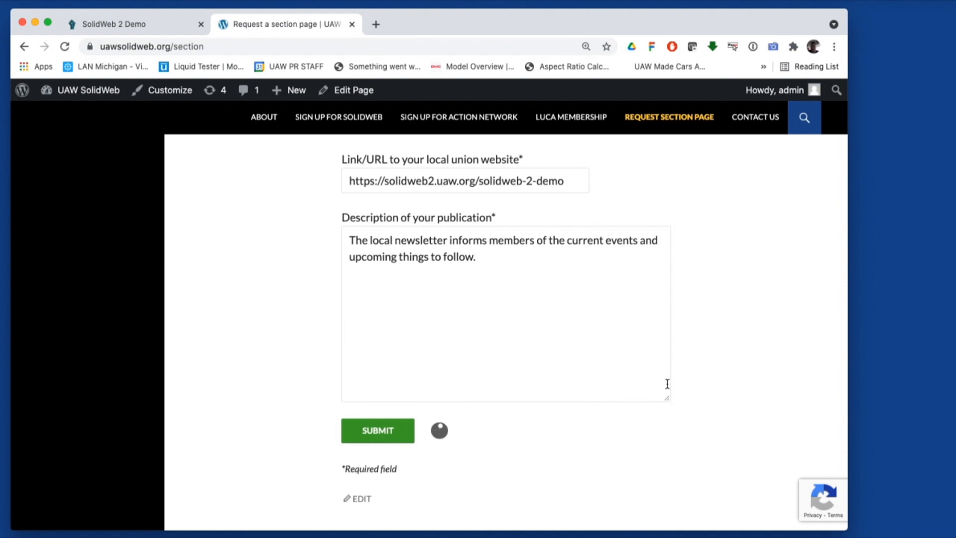
scroll(732, 396, up, 3)
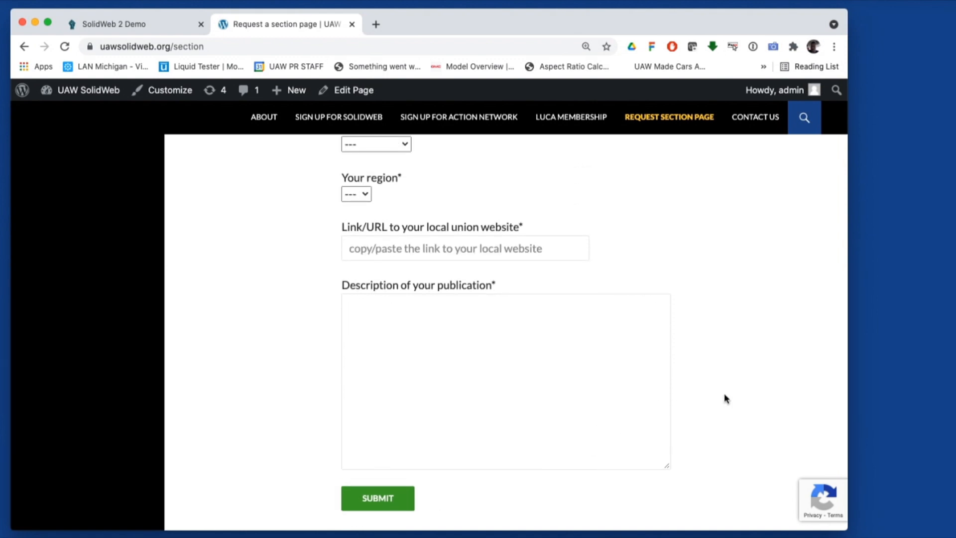
scroll(697, 401, up, 5)
scroll(697, 399, down, 6)
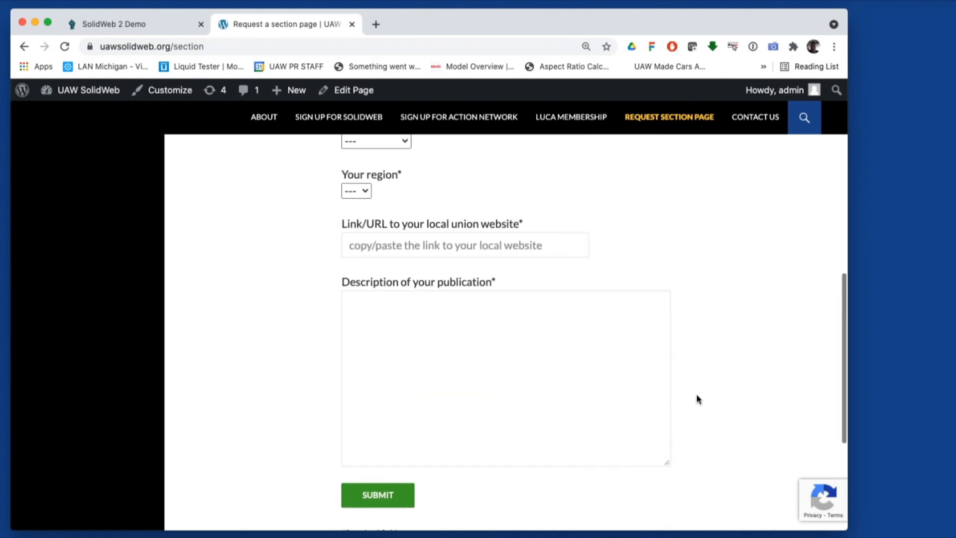
scroll(699, 399, down, 3)
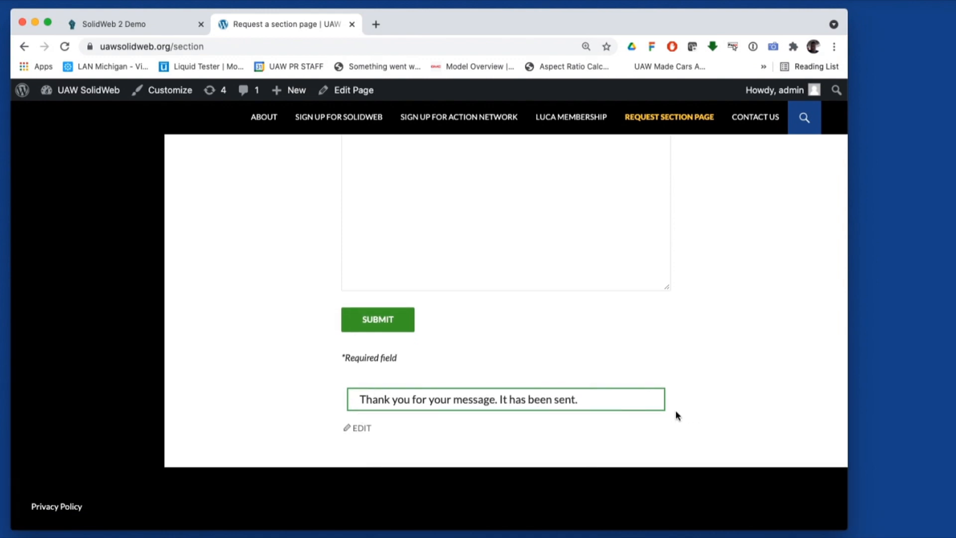
scroll(682, 416, up, 2)
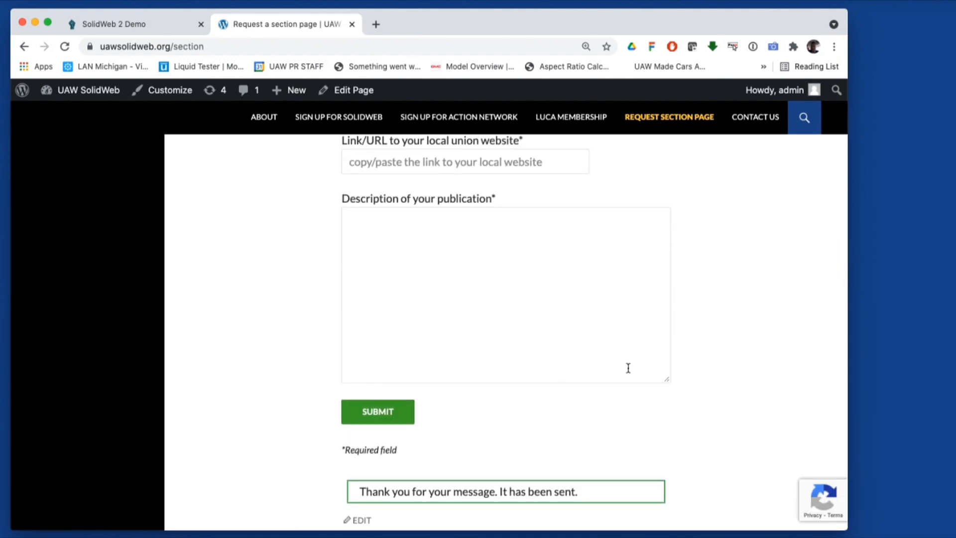
scroll(643, 365, up, 2)
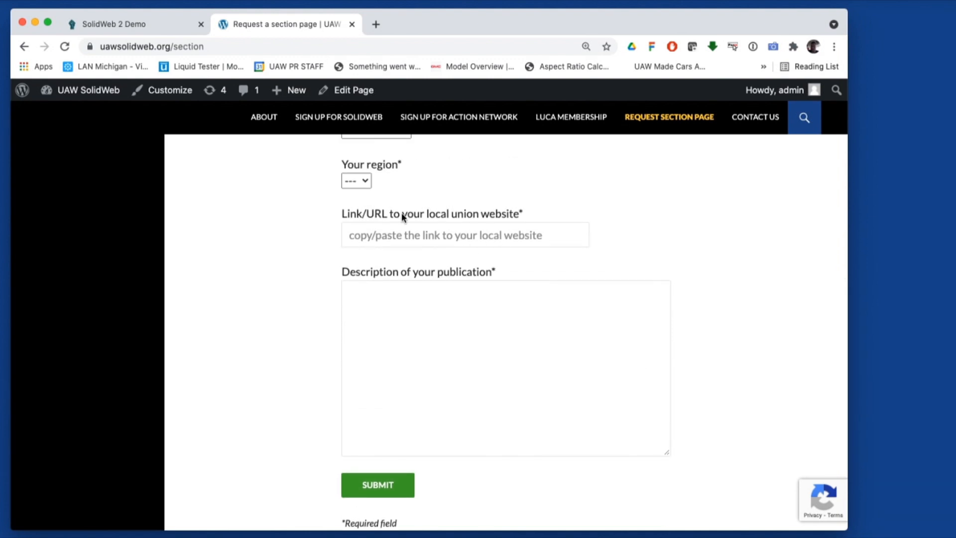
key(super+Tab)
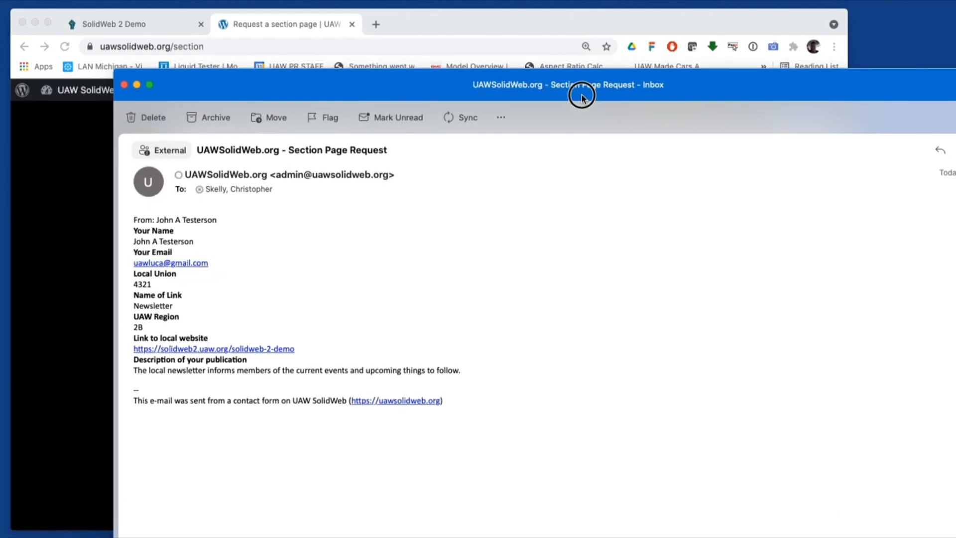
Look over the Section Page Request email's submitted details in Outlook, then close it
drag(581, 94, 572, 77)
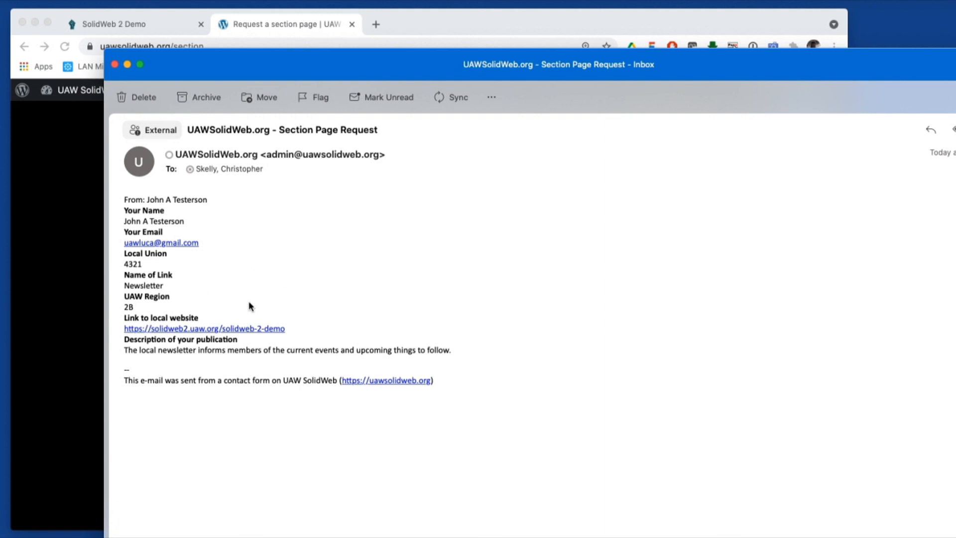
drag(248, 75, 281, 81)
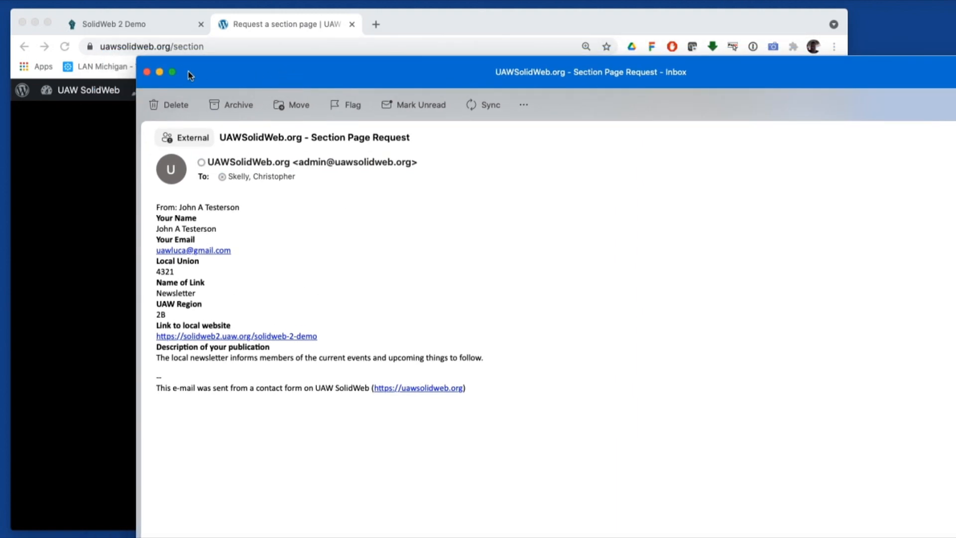
click(148, 73)
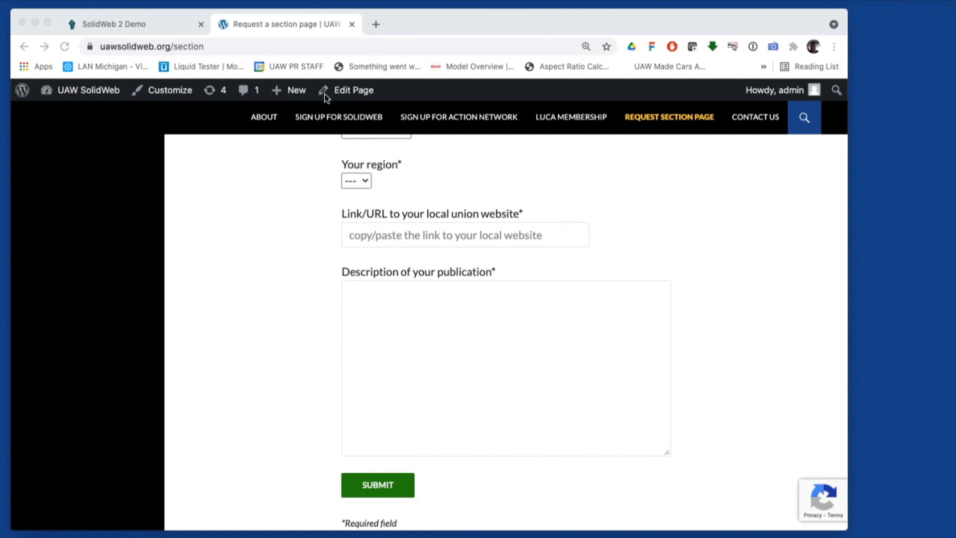
Check the new Newsletter page and its description on the SolidWeb 2 Demo site
click(144, 23)
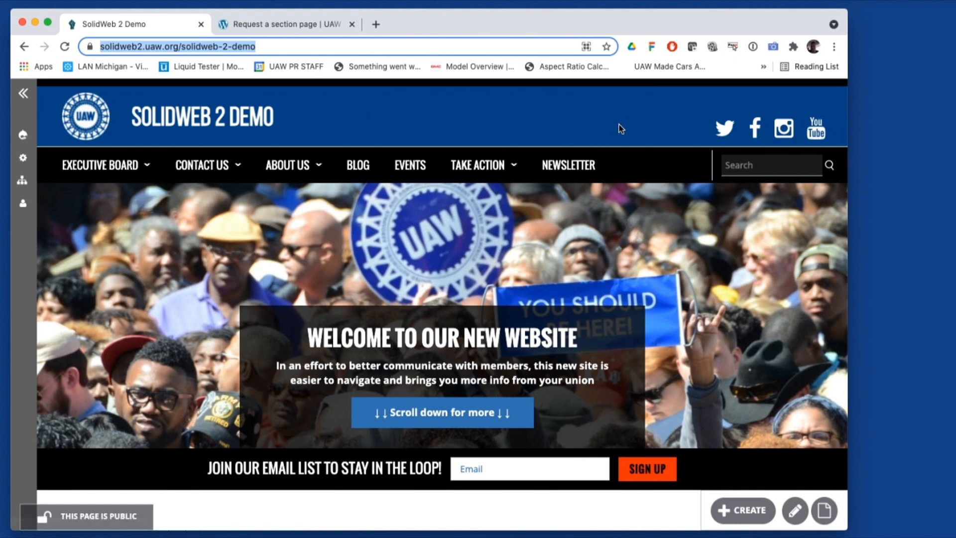
click(584, 169)
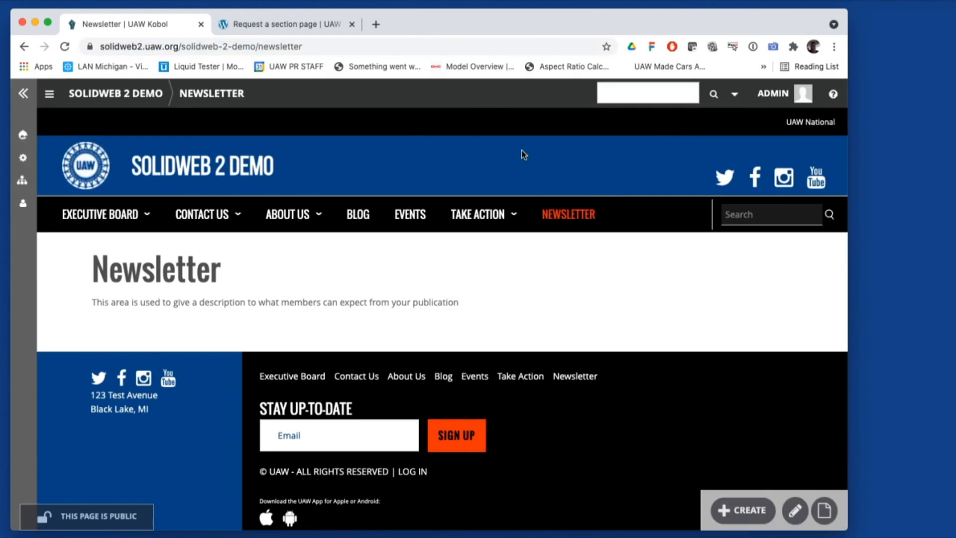
click(93, 301)
drag(93, 301, 491, 325)
click(531, 312)
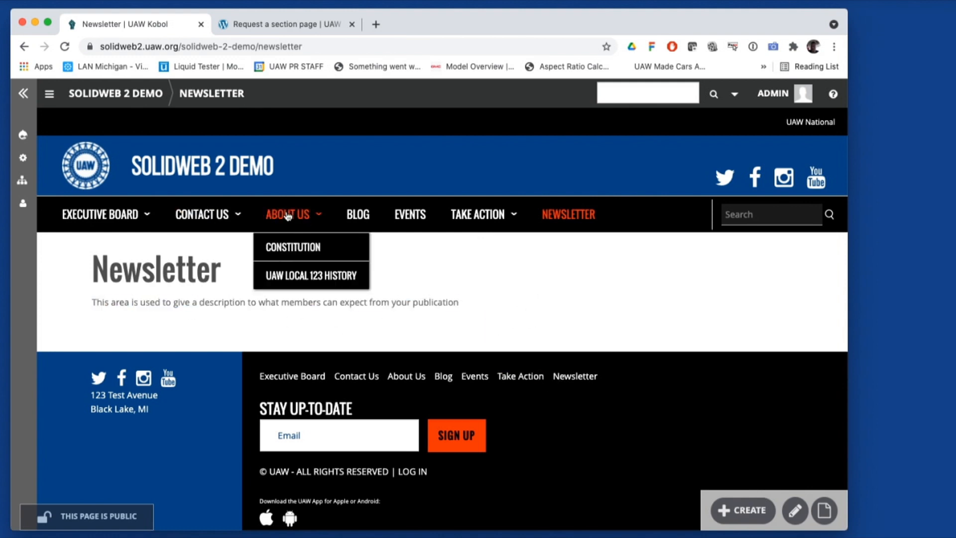
click(573, 228)
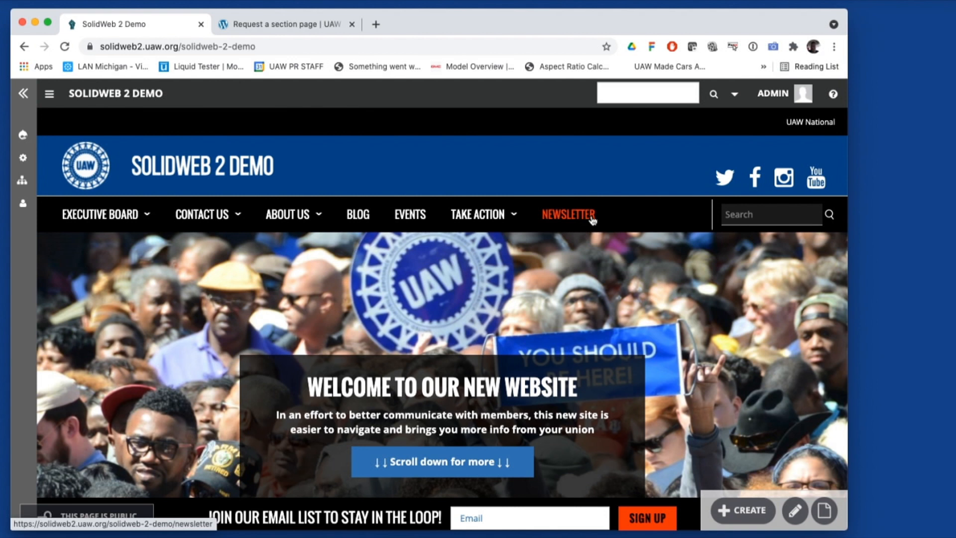
Drag the Word window with the spark-demo SPARK extra newsletter over the browser
scroll(642, 225, down, 1)
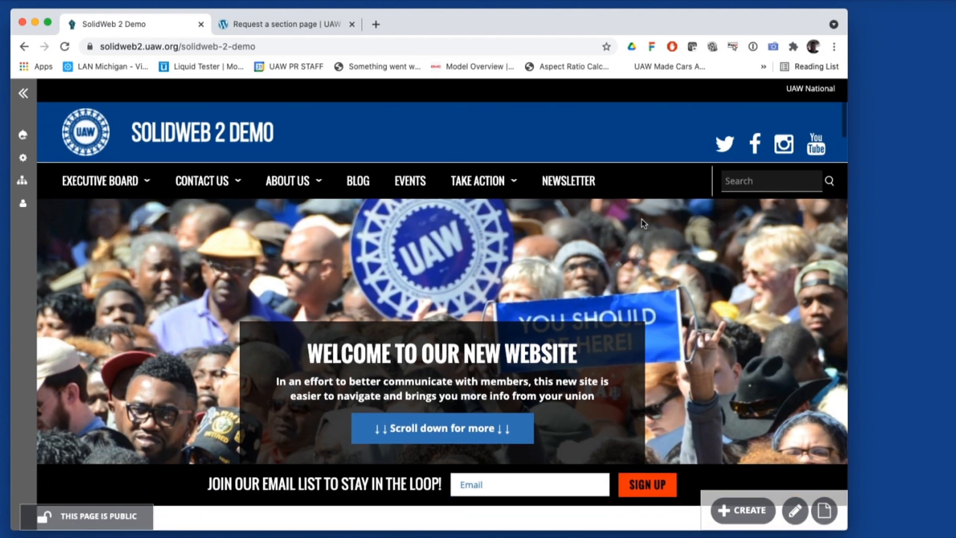
scroll(642, 225, up, 1)
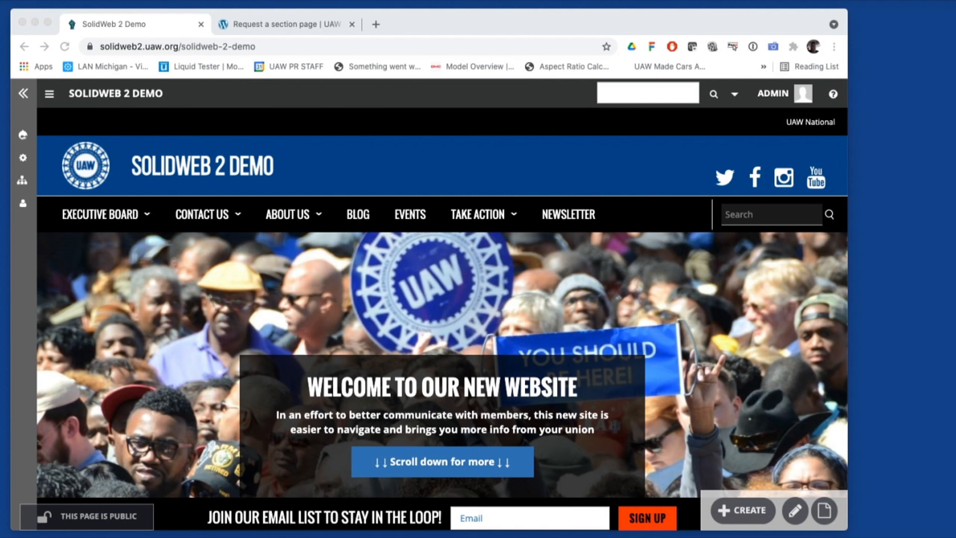
drag(1, 20, 459, 44)
Save the newsletter as PDF, replacing the existing spark-demo.pdf, then move Word aside
scroll(620, 287, down, 3)
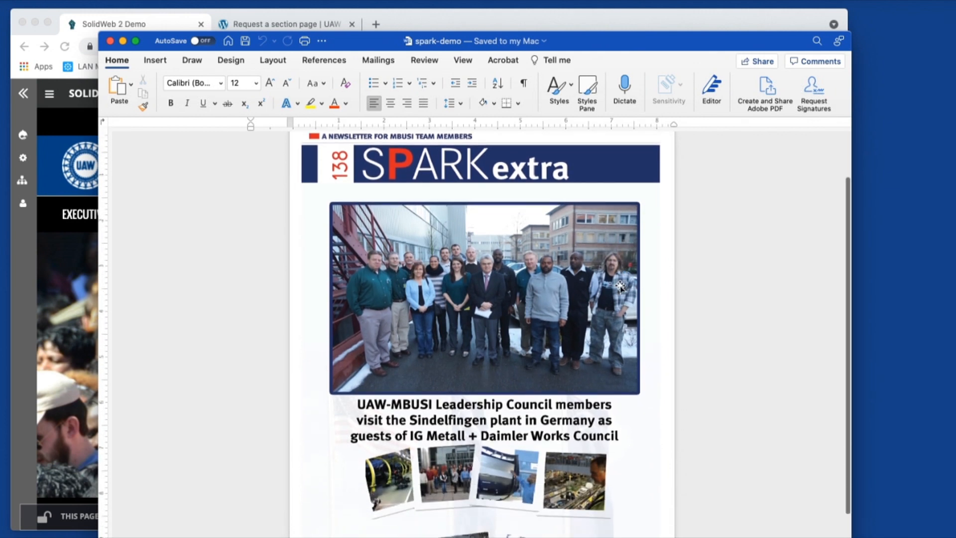
scroll(620, 286, down, 3)
scroll(615, 285, up, 6)
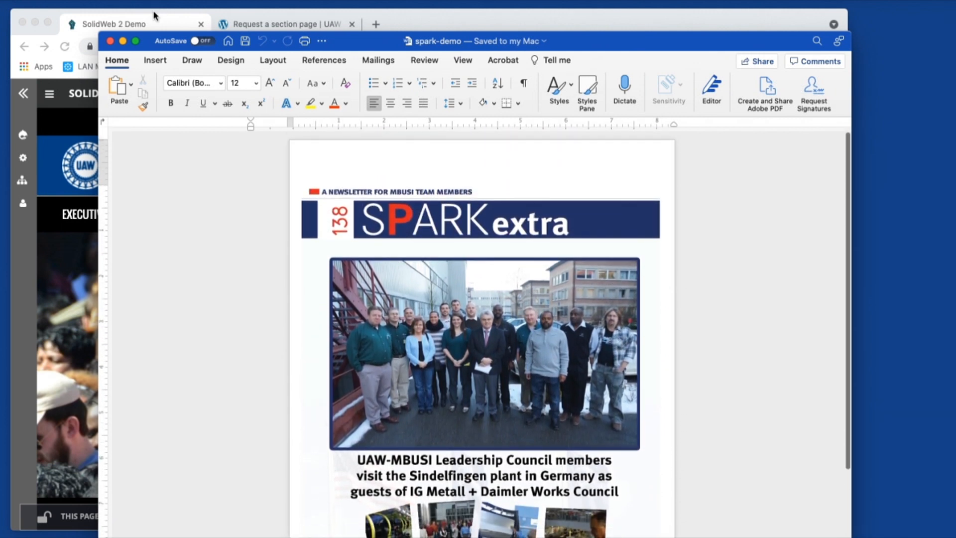
click(68, 0)
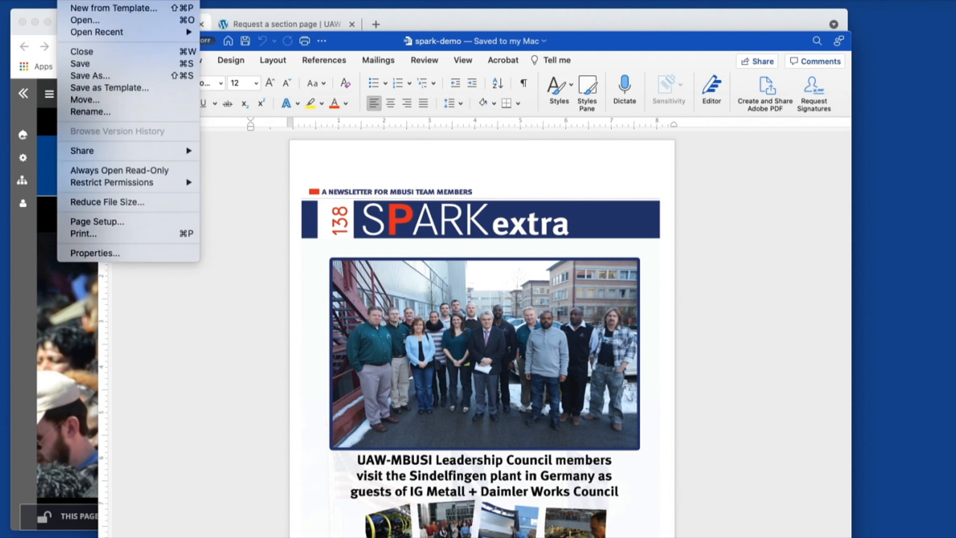
click(108, 76)
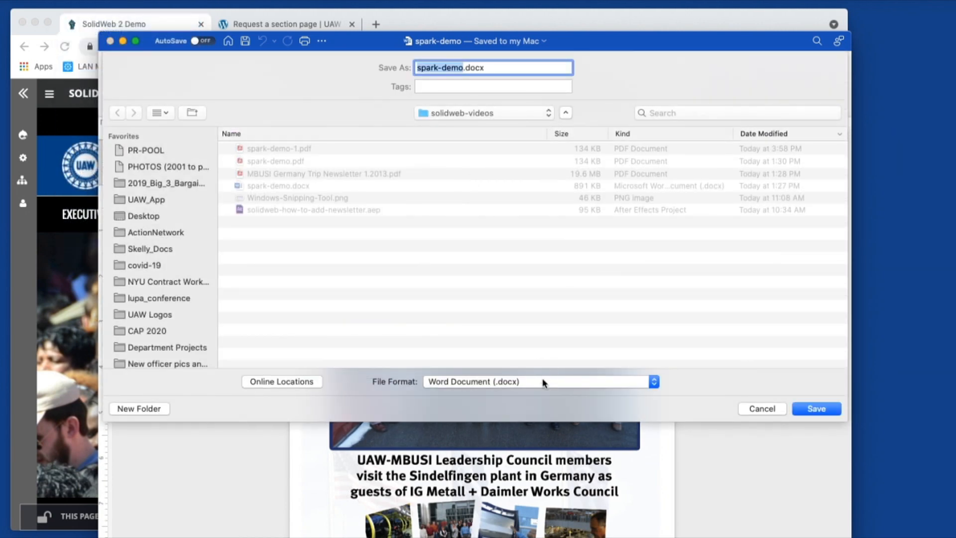
click(543, 382)
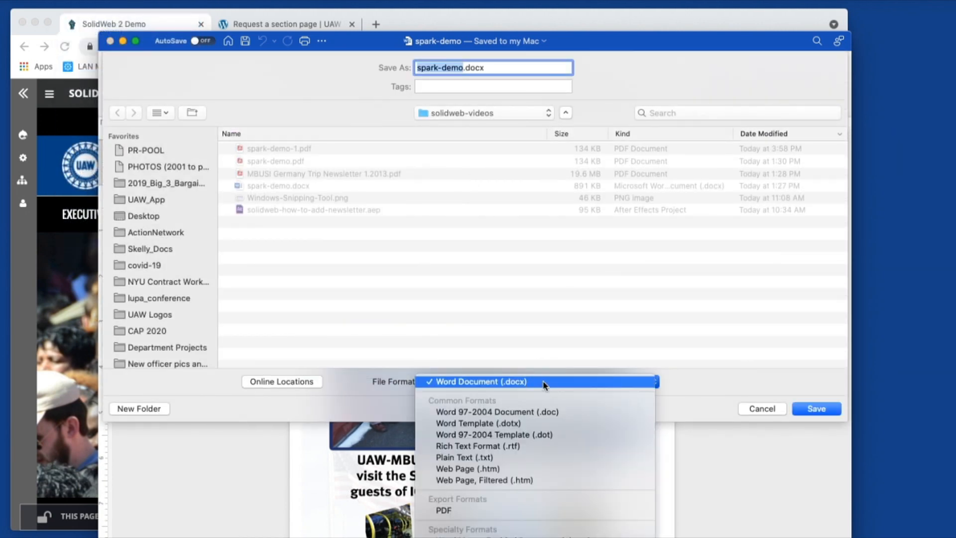
click(555, 513)
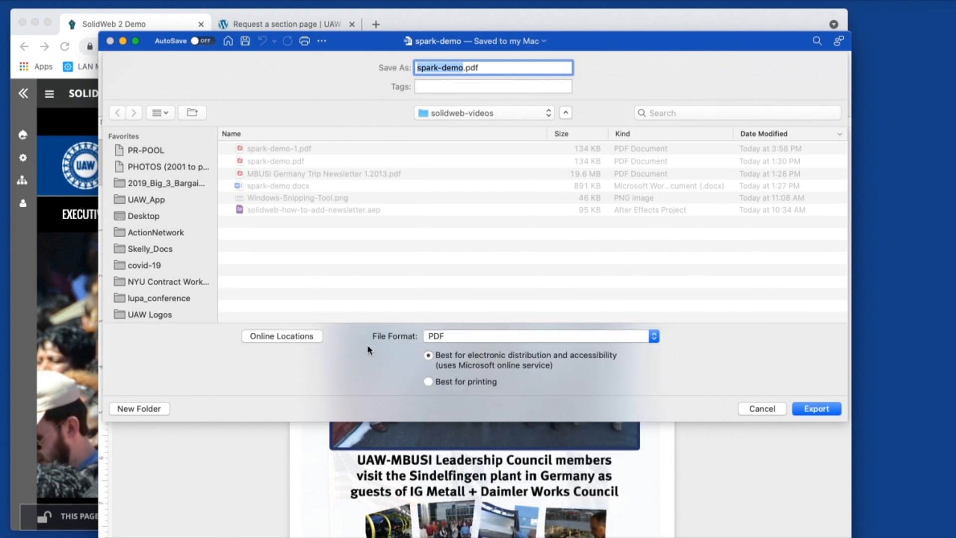
click(819, 409)
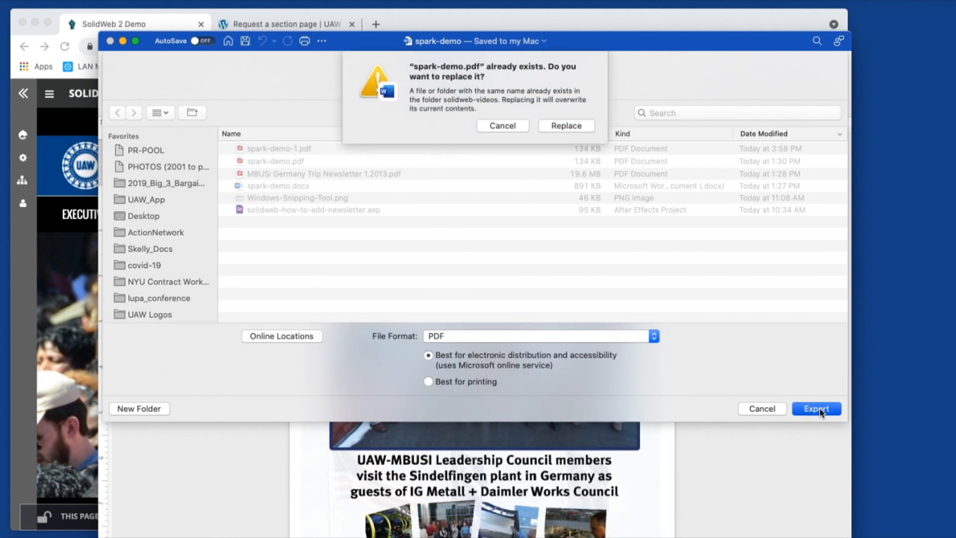
click(565, 126)
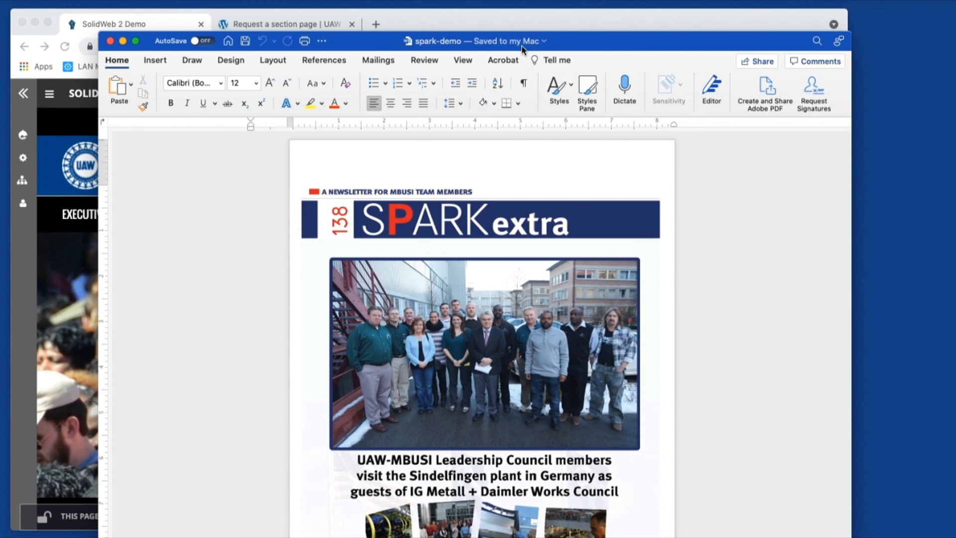
drag(521, 46, 0, 140)
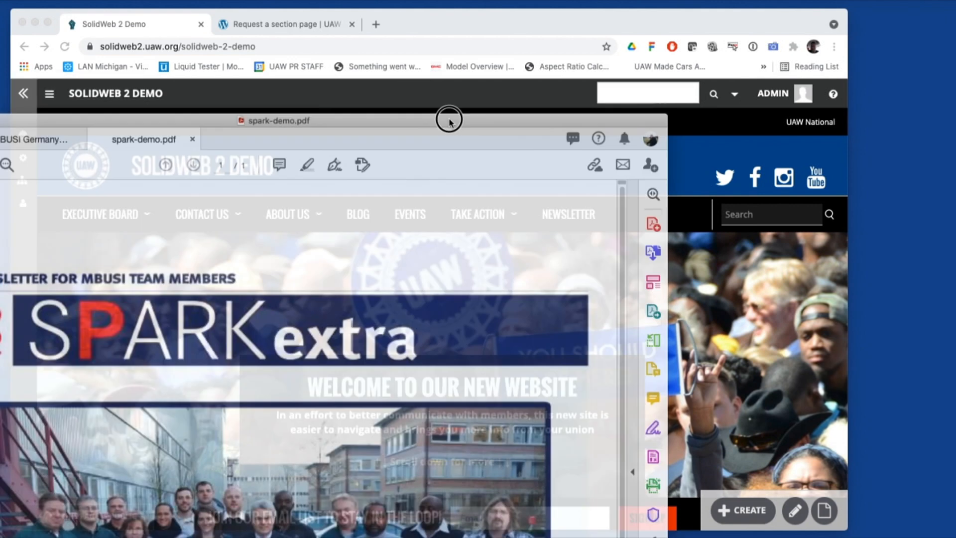
Close spark-demo.pdf, scroll through MBUSI Germany Trip Newsletter 1.2013.pdf, and move Acrobat off screen
drag(448, 117, 735, 5)
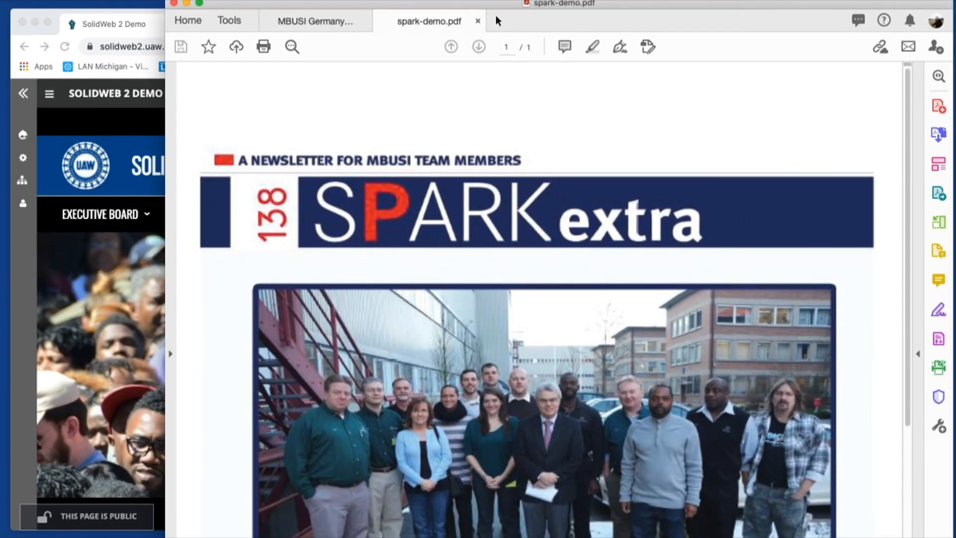
click(478, 21)
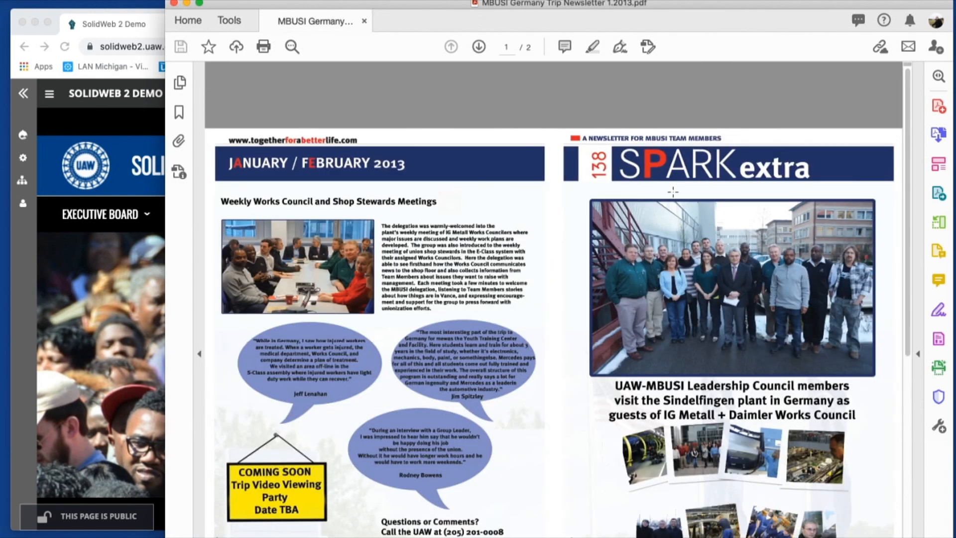
drag(590, 3, 517, 11)
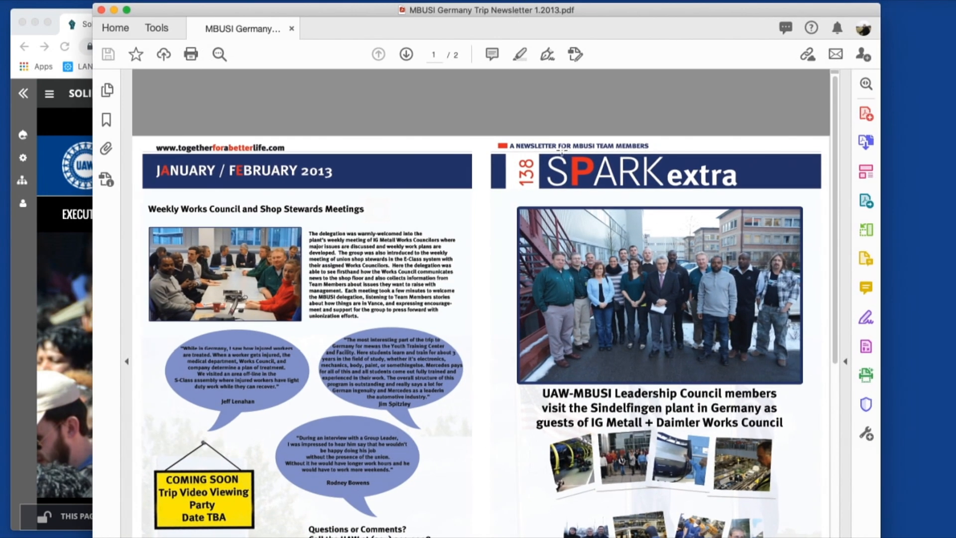
scroll(602, 181, down, 2)
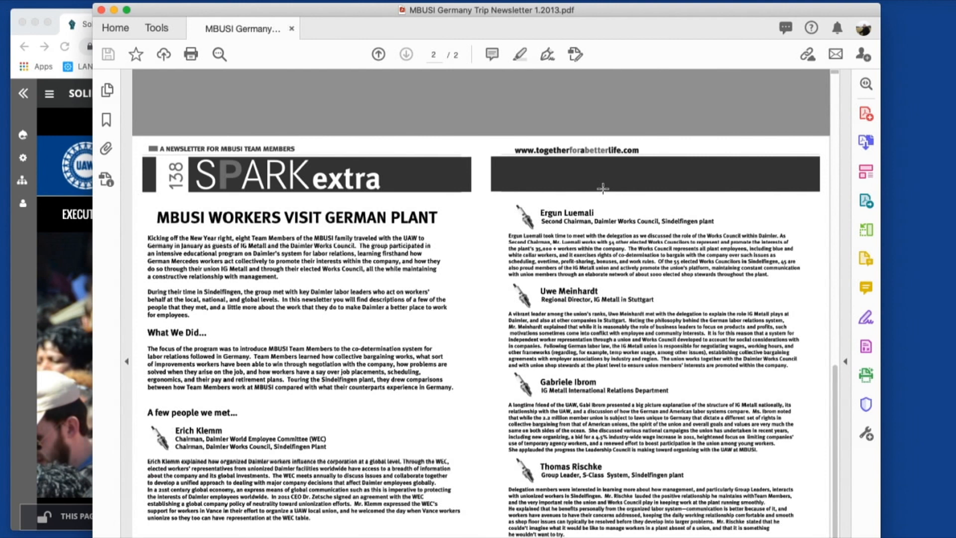
scroll(602, 193, up, 2)
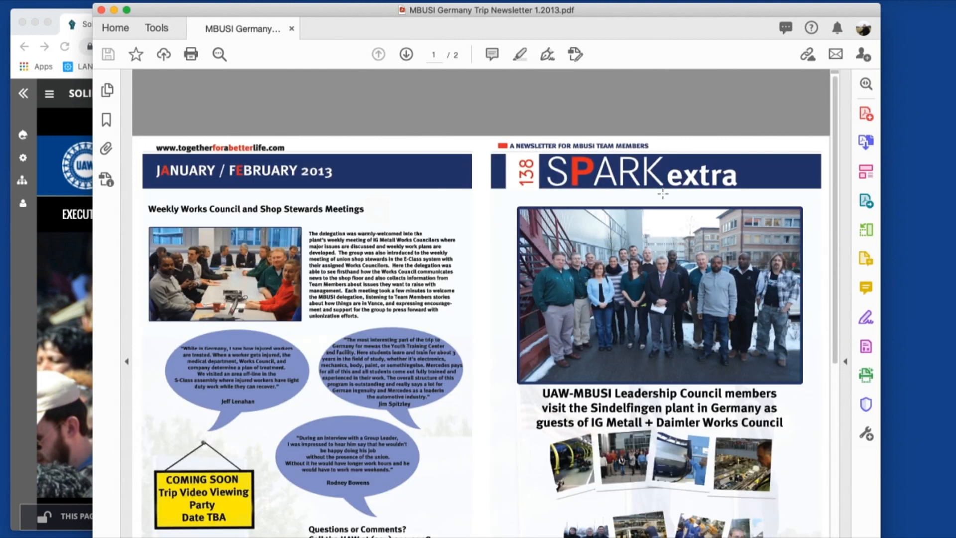
drag(581, 11, 557, 2)
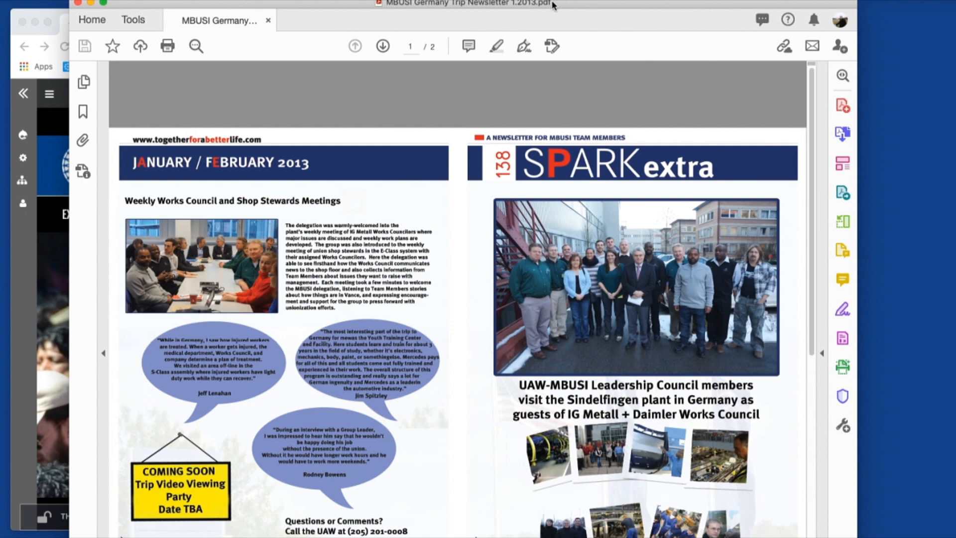
drag(622, 6, 0, 30)
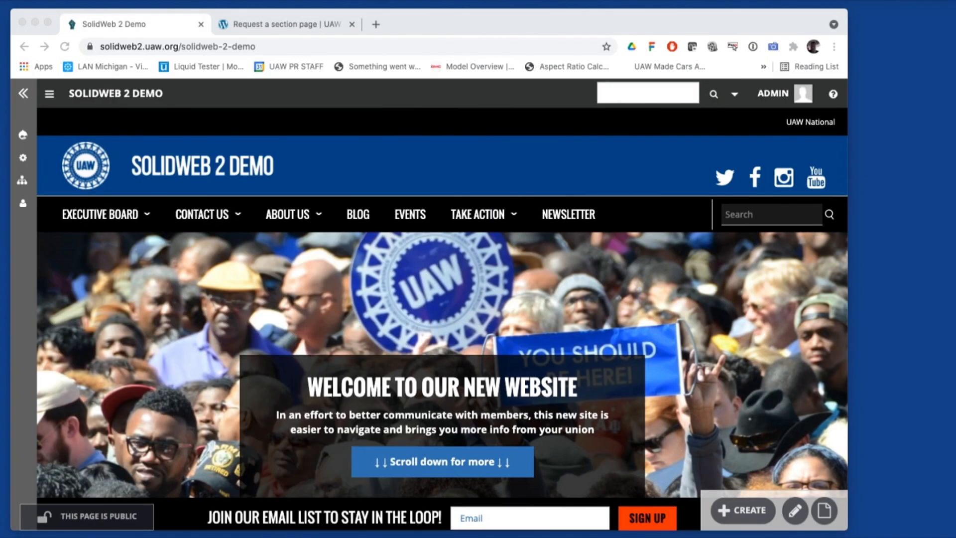
scroll(441, 207, down, 7)
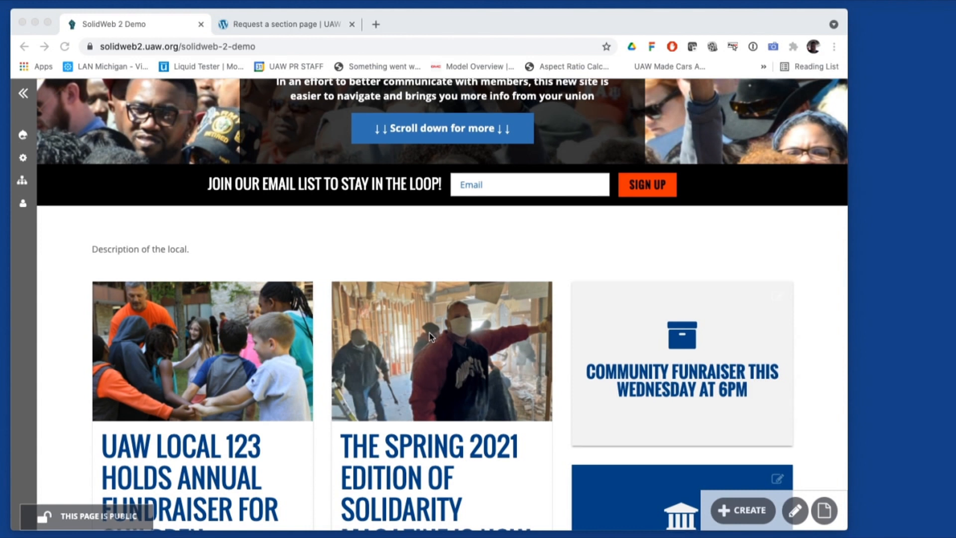
scroll(432, 337, down, 1)
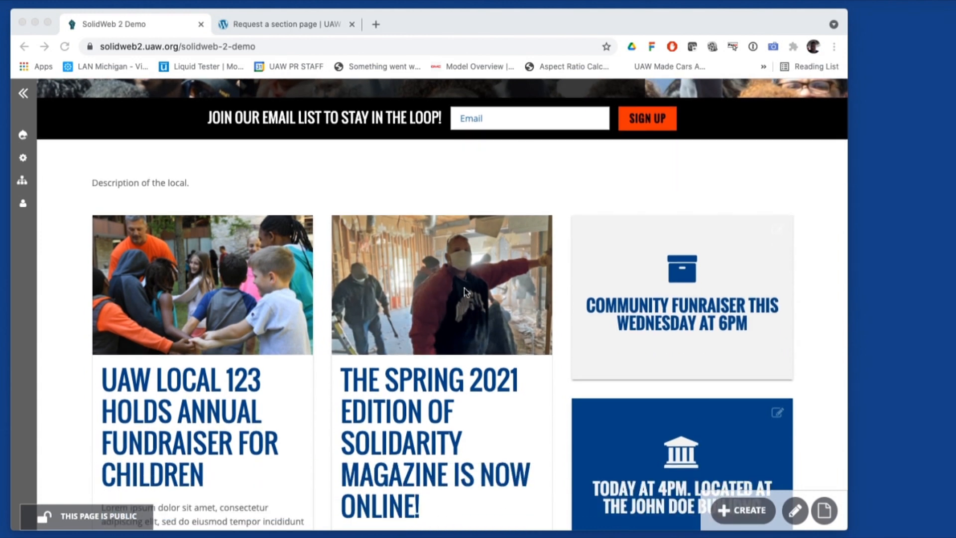
scroll(464, 288, down, 1)
scroll(474, 251, down, 4)
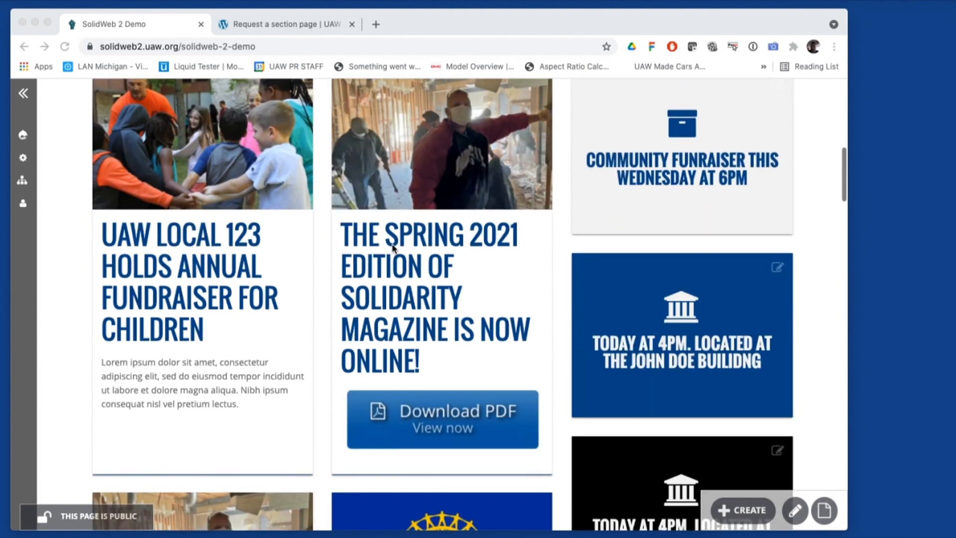
scroll(359, 239, up, 2)
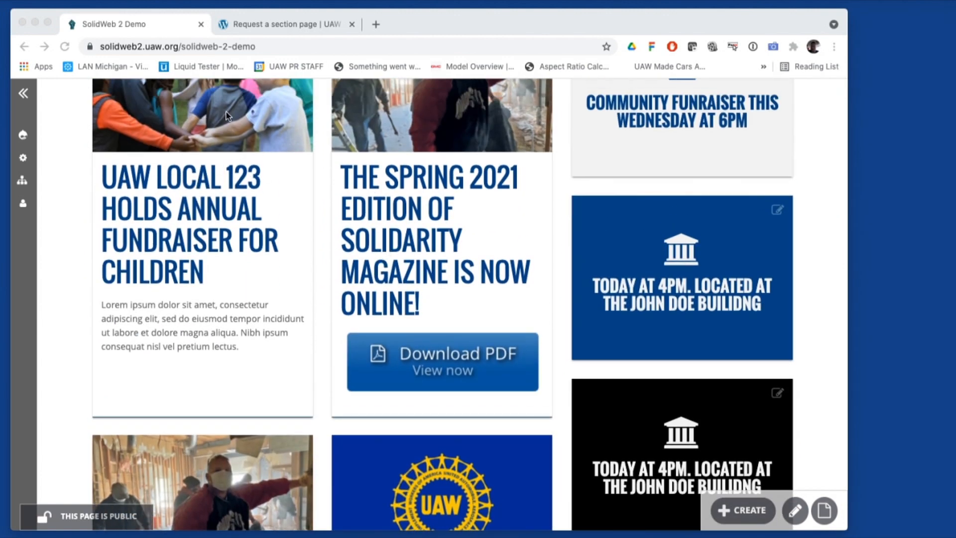
scroll(329, 224, down, 3)
scroll(372, 277, down, 15)
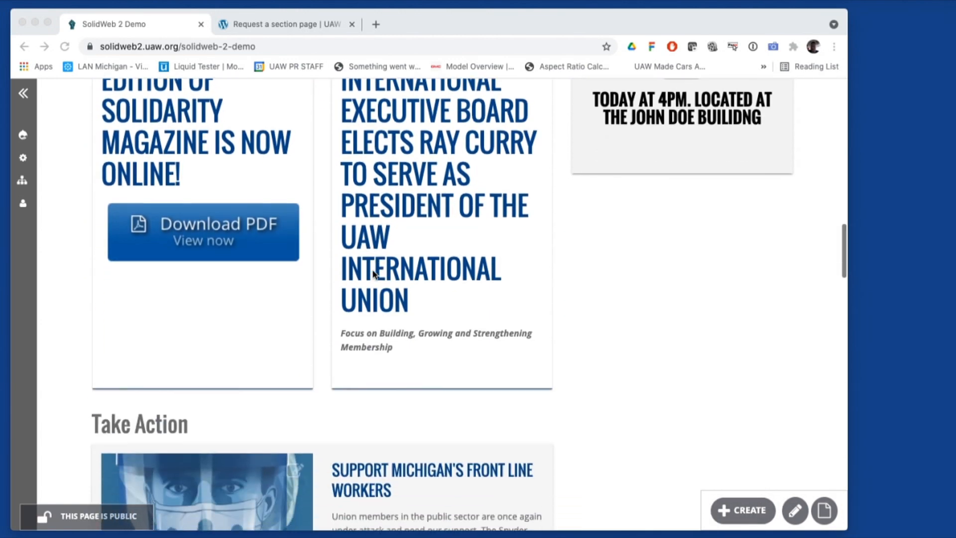
scroll(149, 295, down, 13)
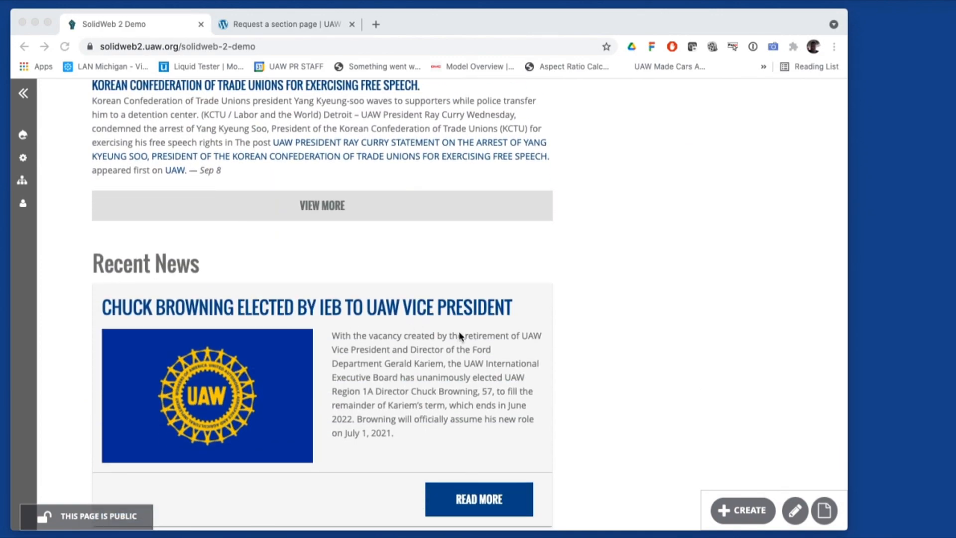
scroll(461, 335, up, 20)
scroll(461, 336, up, 6)
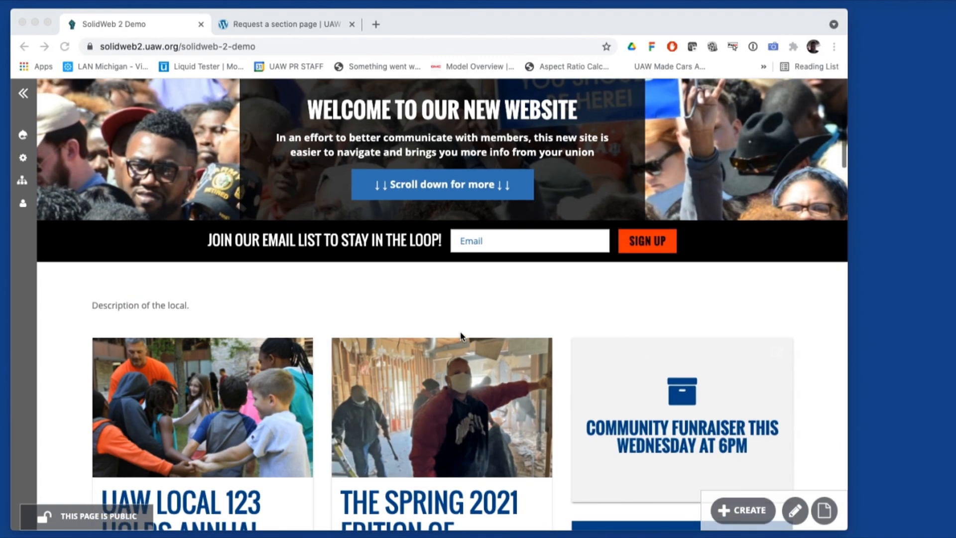
scroll(463, 333, down, 3)
scroll(464, 332, down, 3)
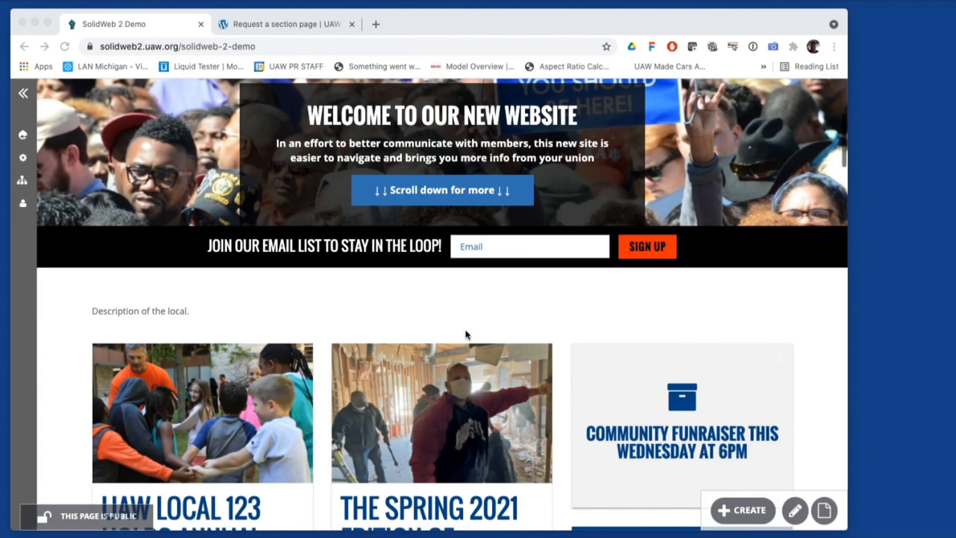
scroll(520, 357, down, 3)
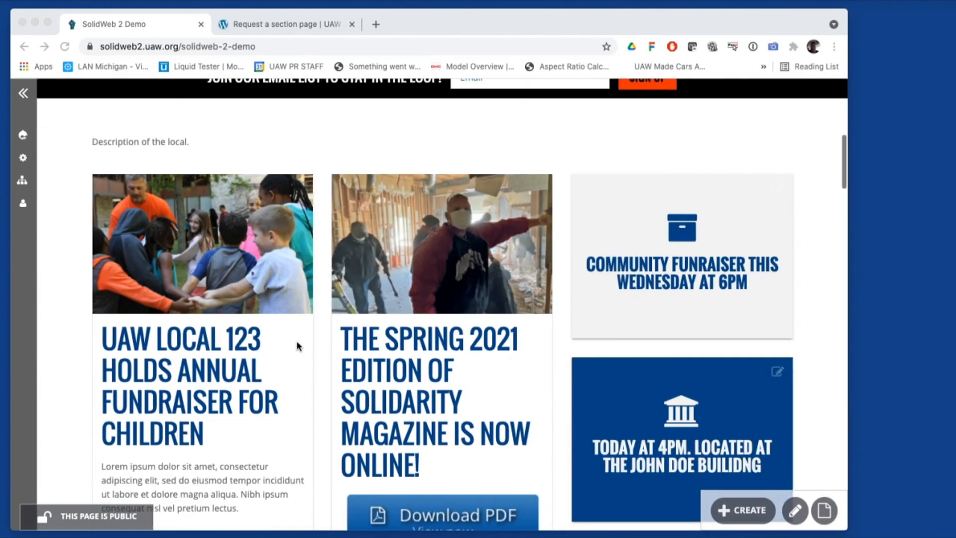
scroll(342, 294, up, 8)
scroll(341, 294, up, 2)
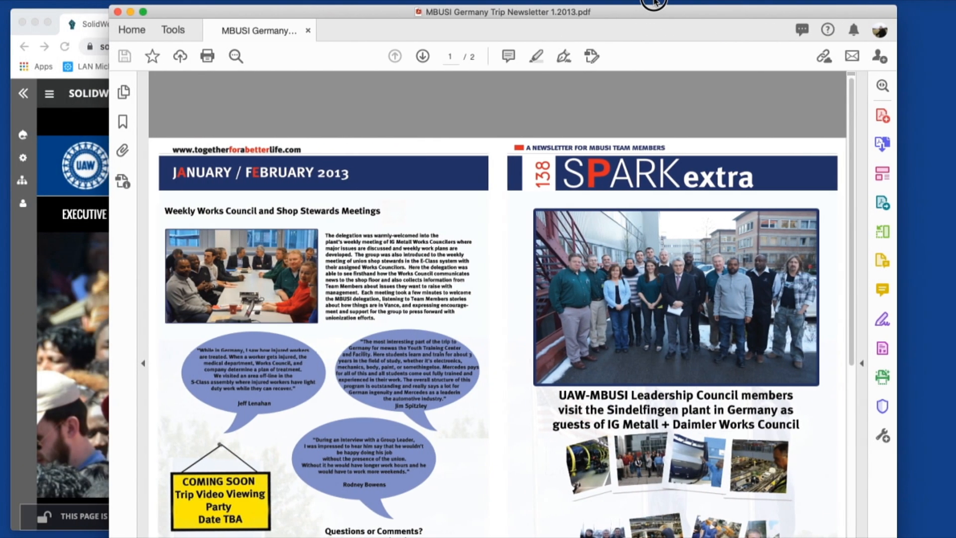
Move the Acrobat window with MBUSI Germany Trip Newsletter 1.2013.pdf back over Chrome
drag(645, 13, 648, 1)
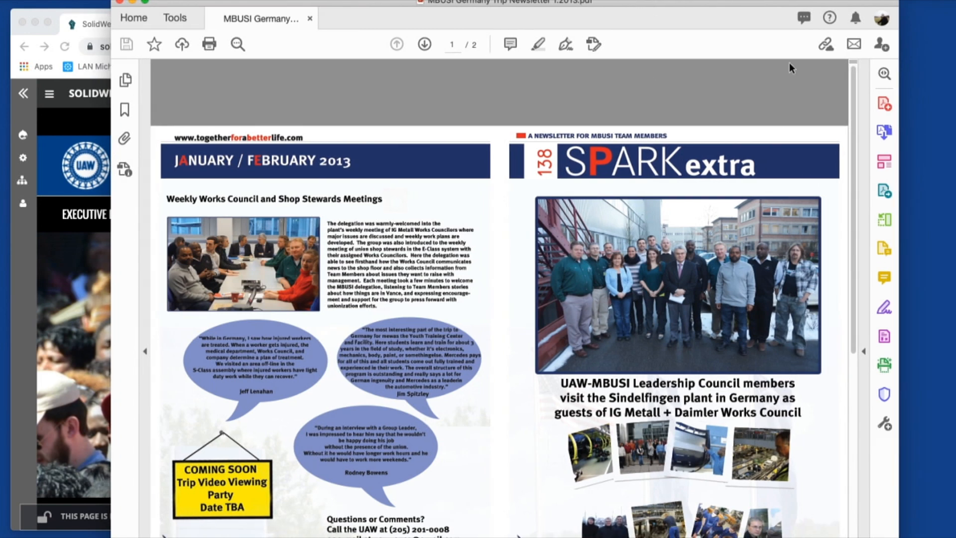
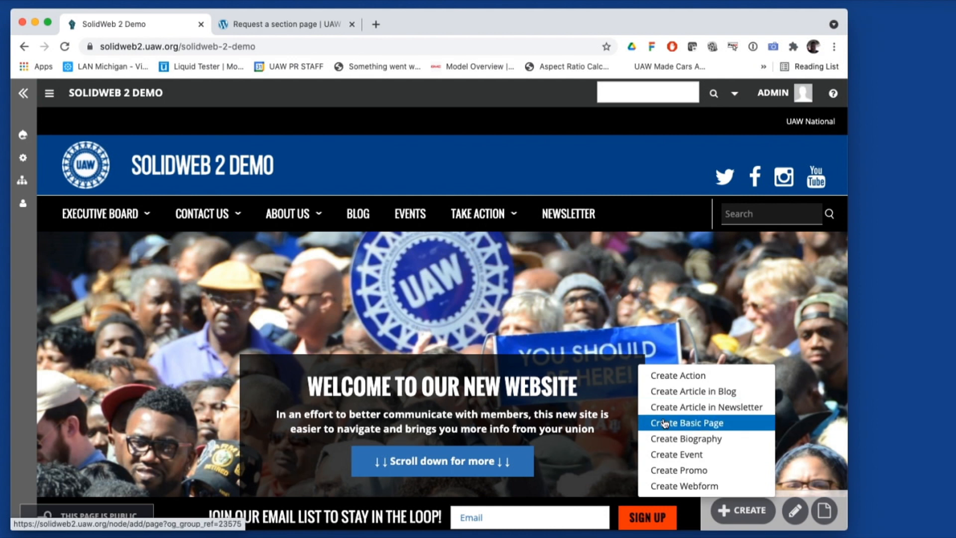
Create a new Newsletter article titled 'Newsletter - September 2021 DEMO'
click(701, 409)
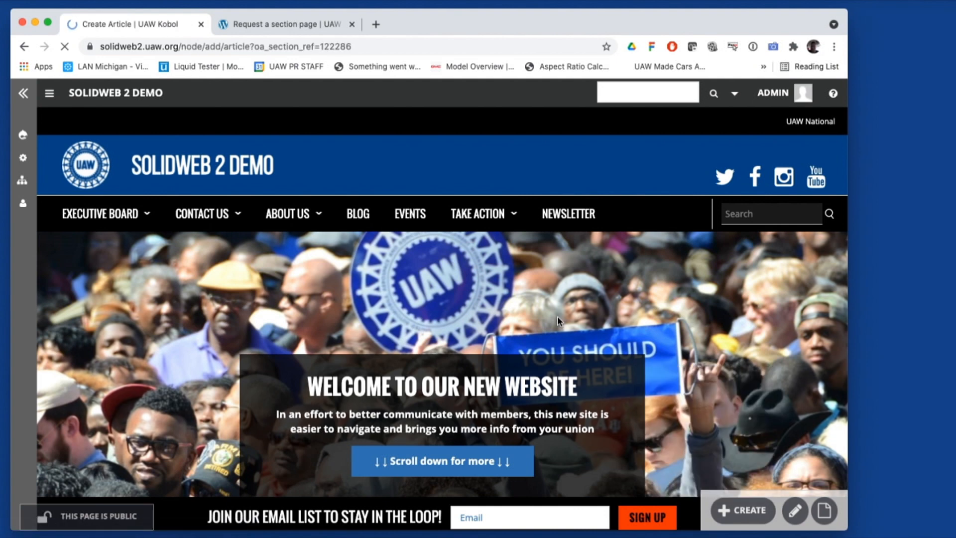
scroll(438, 266, down, 1)
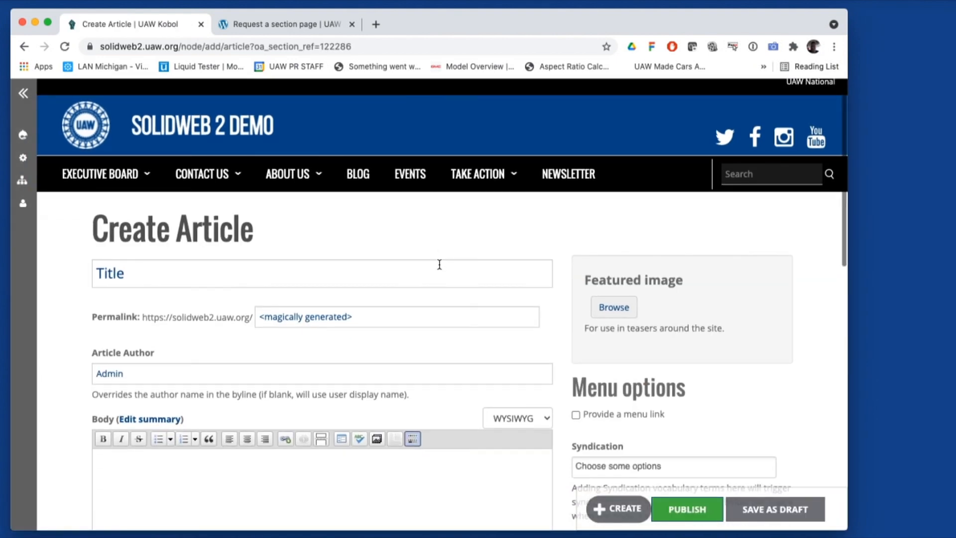
click(359, 272)
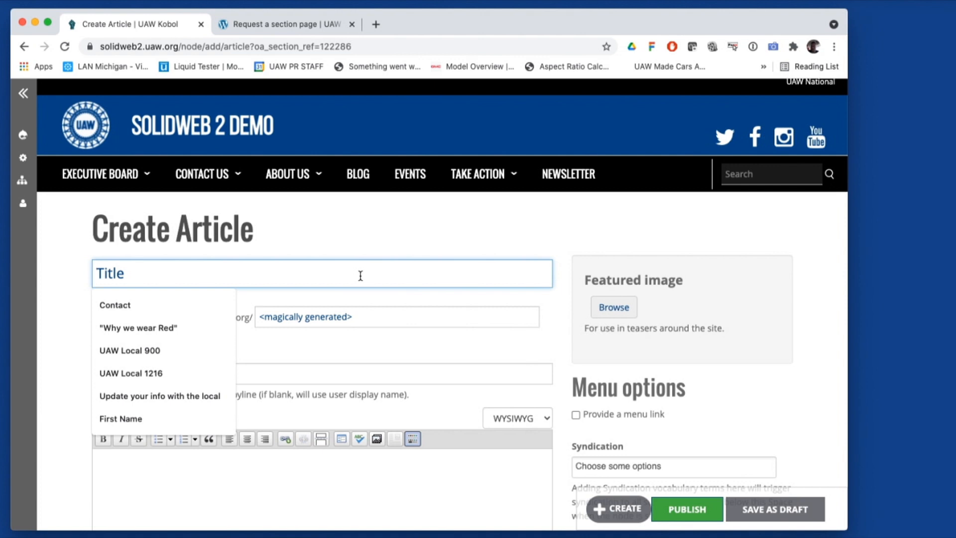
text(Newsletter)
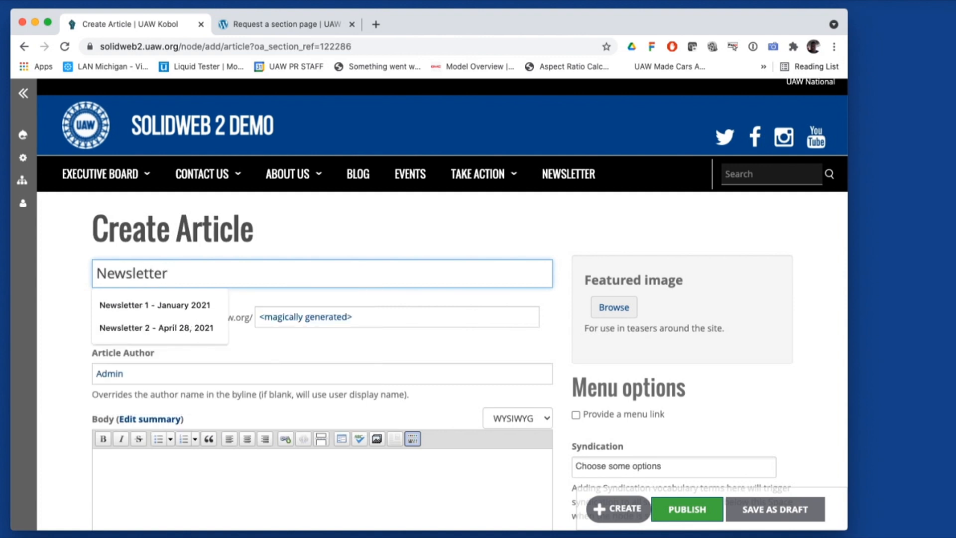
text( - )
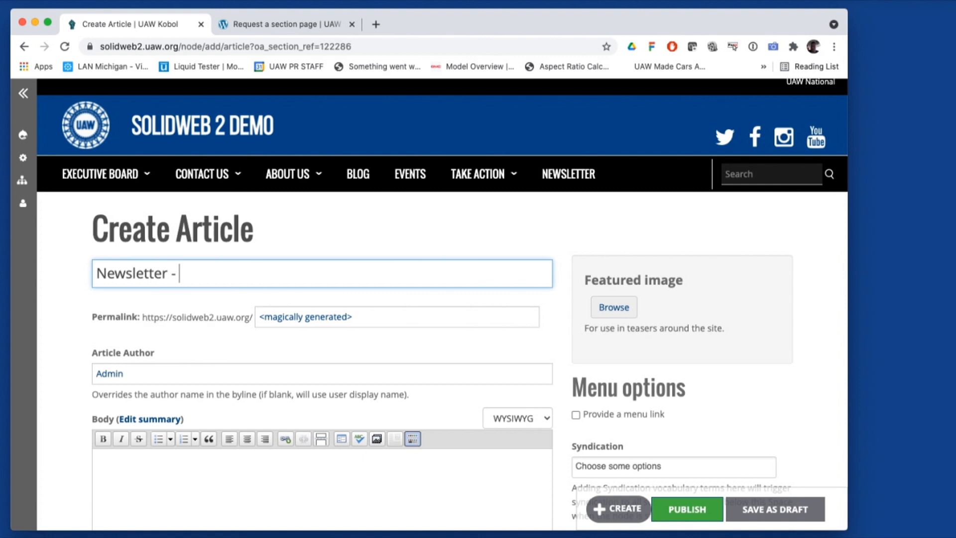
text(September 202)
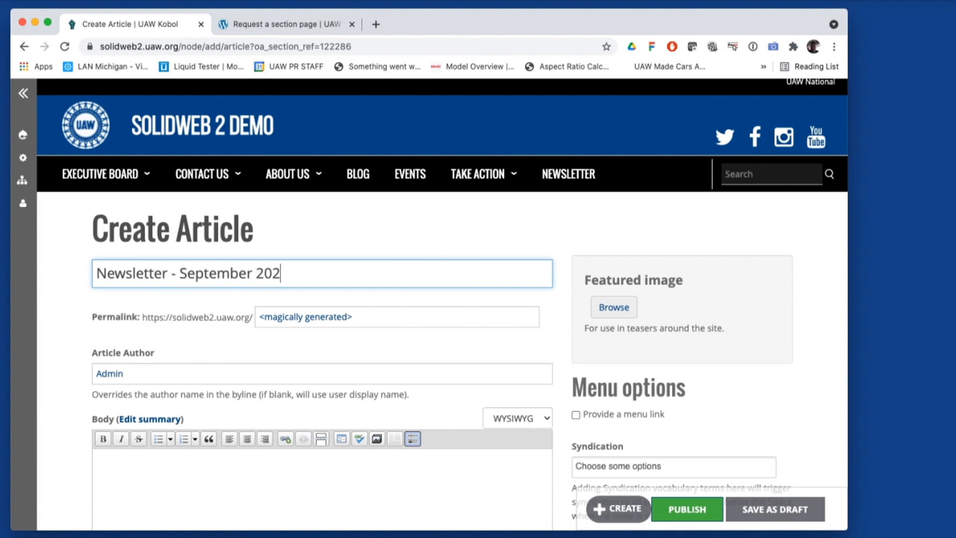
text(1 DEMO)
scroll(533, 203, down, 2)
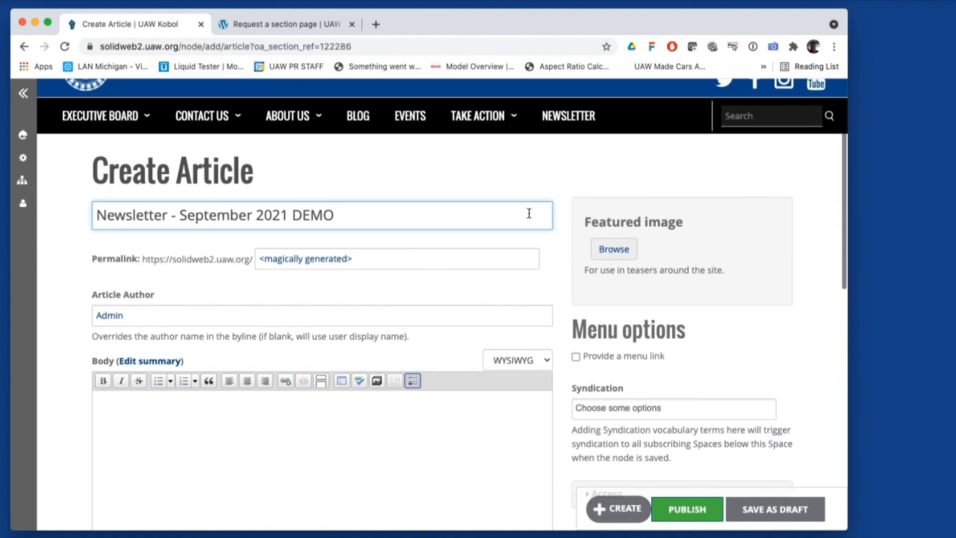
Upload 'Screen Shot 2021-09-13 at 1.31.22 PM' from the solidweb-videos folder as the featured image
click(614, 251)
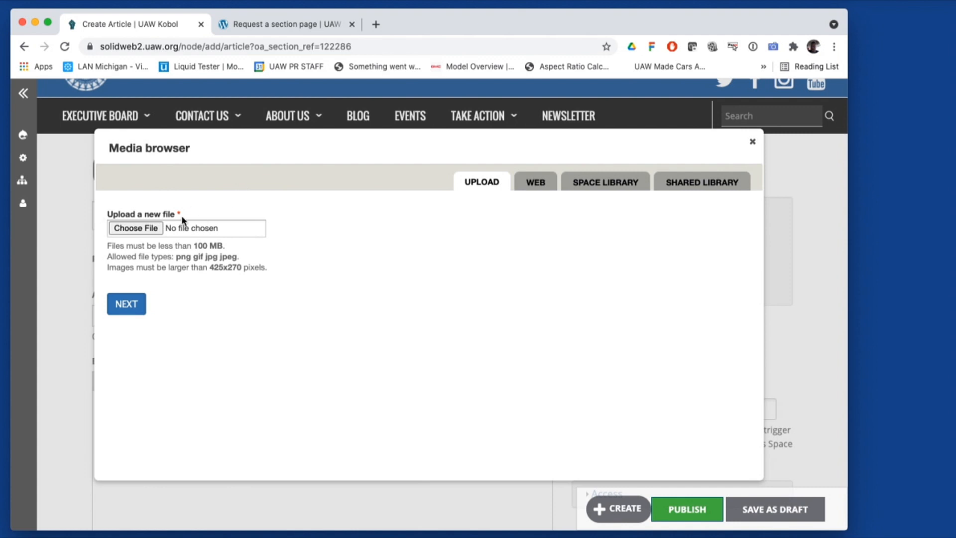
click(141, 228)
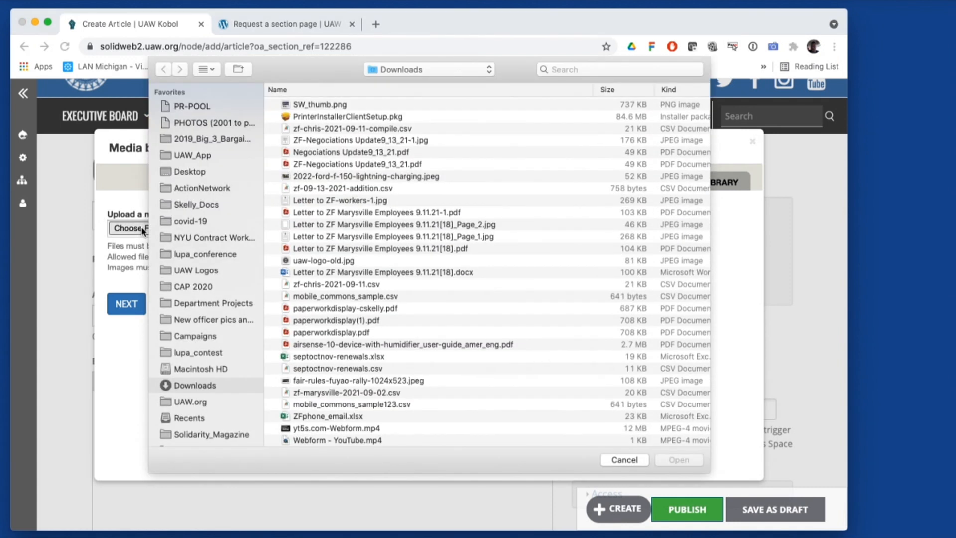
click(413, 70)
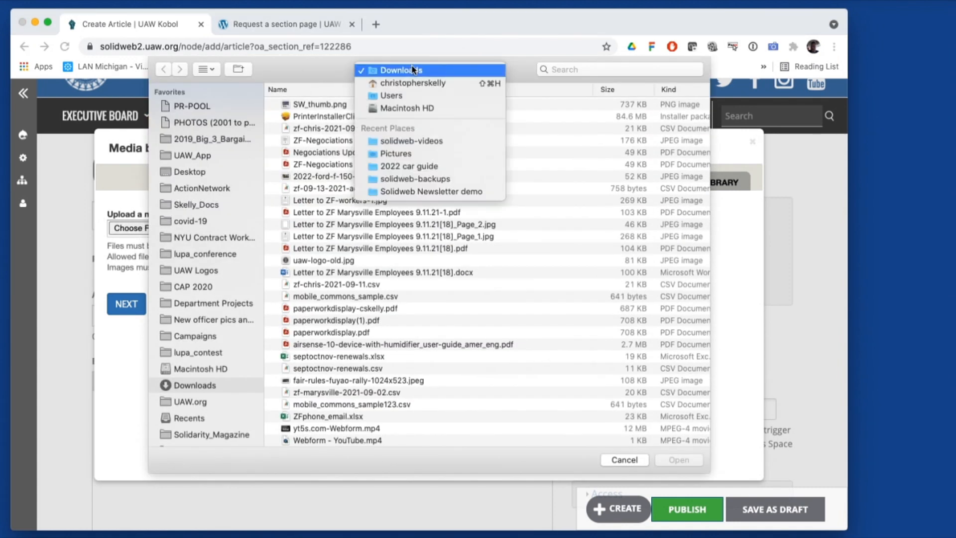
click(415, 141)
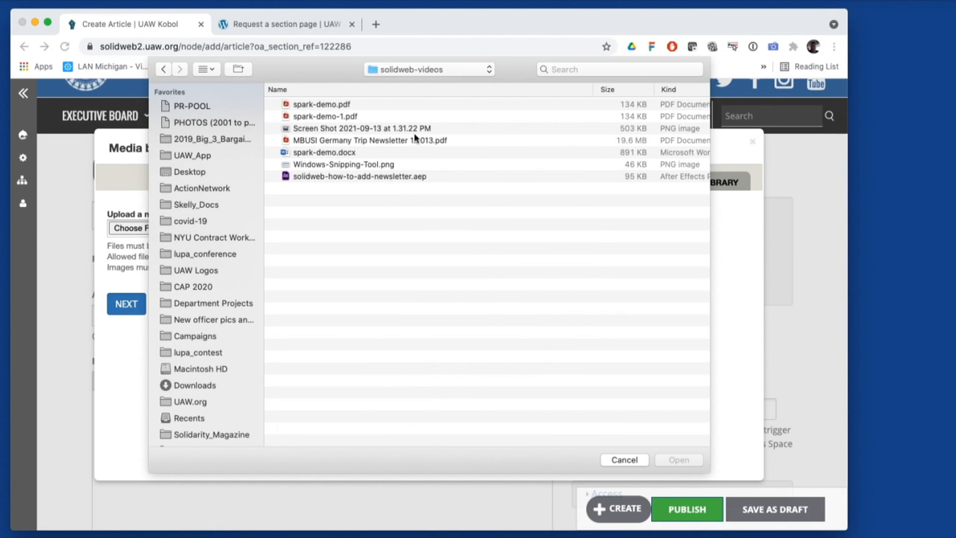
right_click(343, 131)
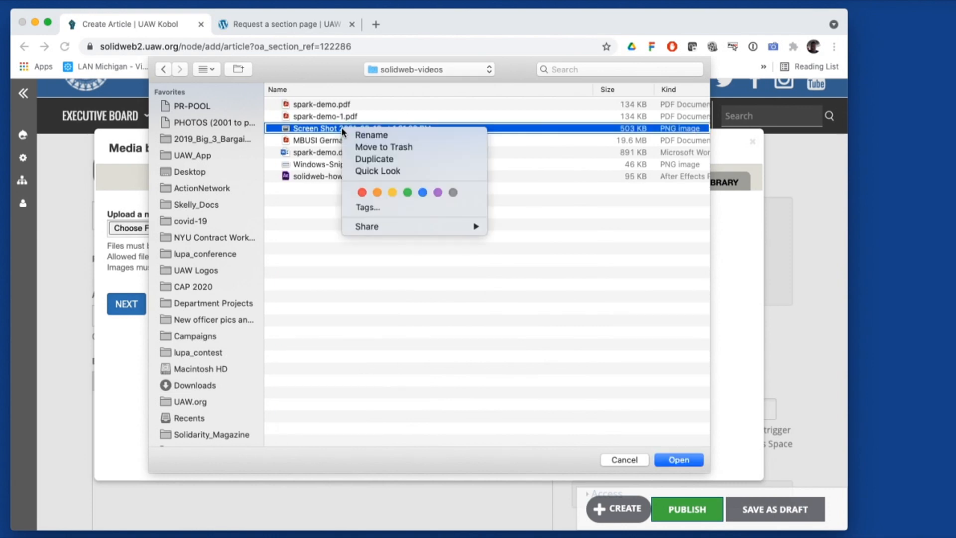
click(381, 169)
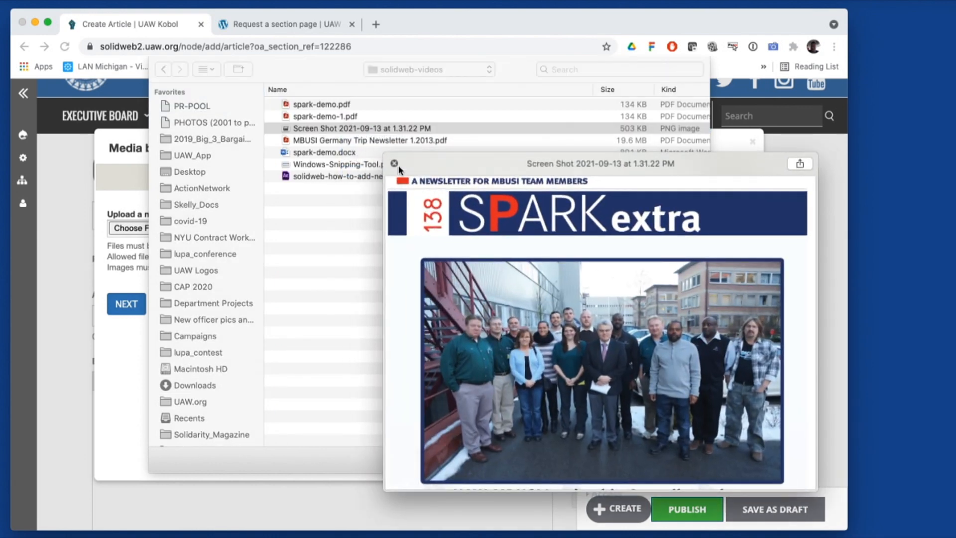
click(394, 163)
double_click(348, 129)
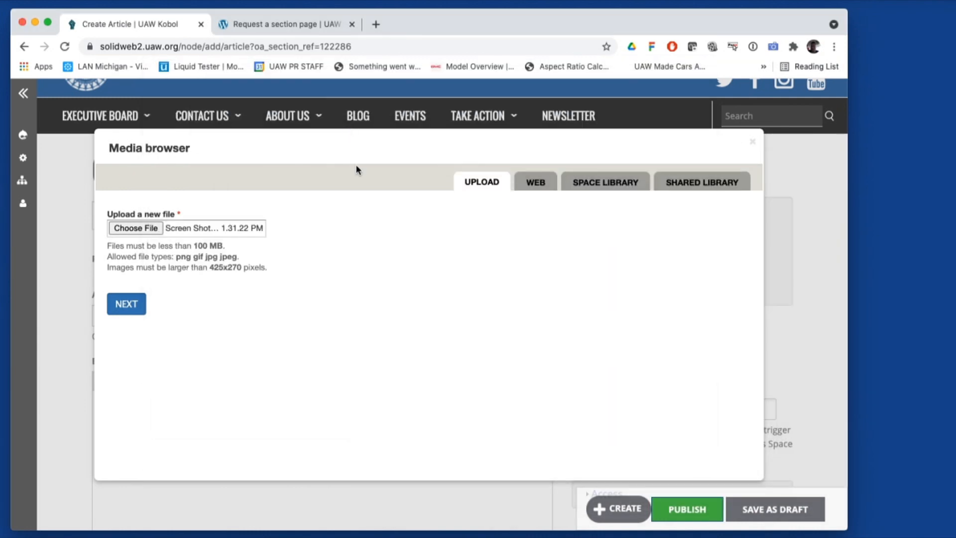
click(135, 307)
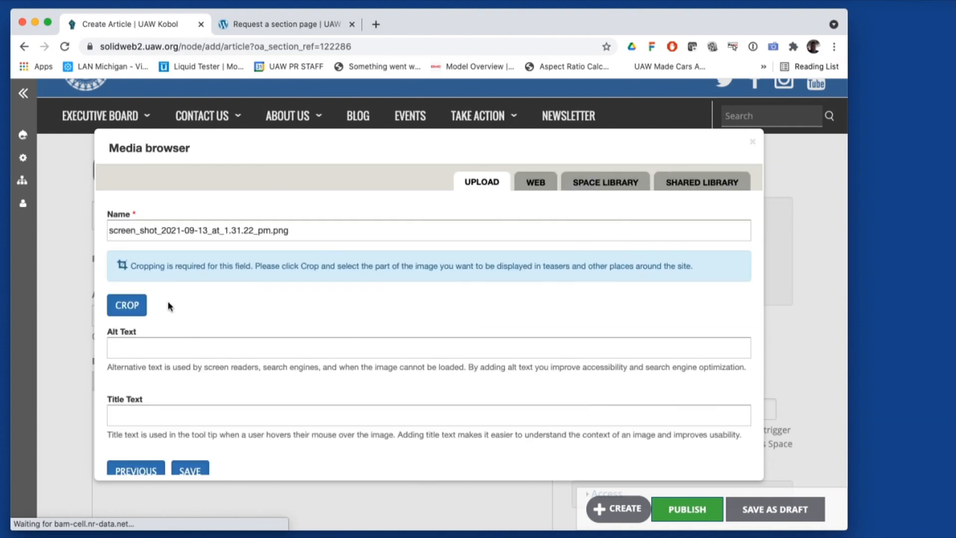
Crop the screenshot with the selection shifted lower, and keep that crop
click(131, 308)
drag(512, 336, 521, 310)
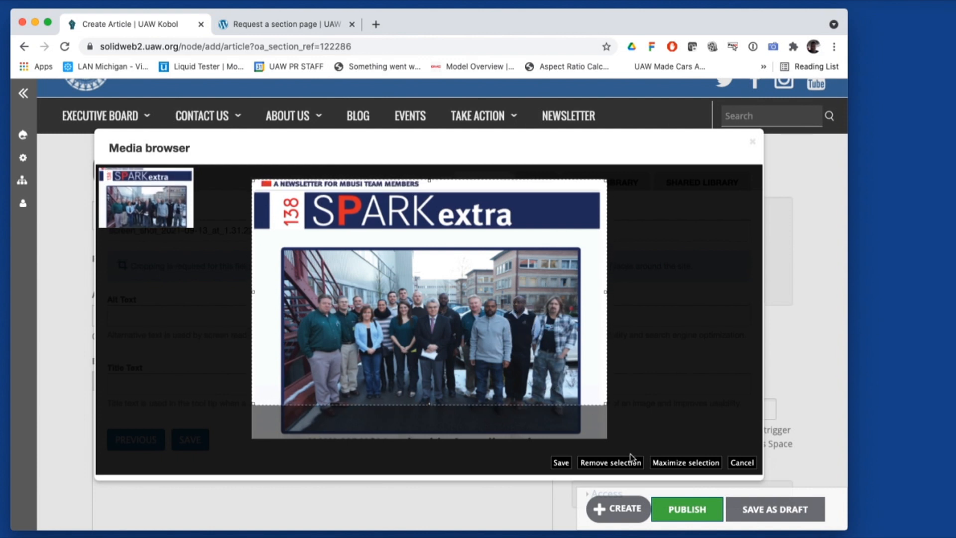
click(560, 463)
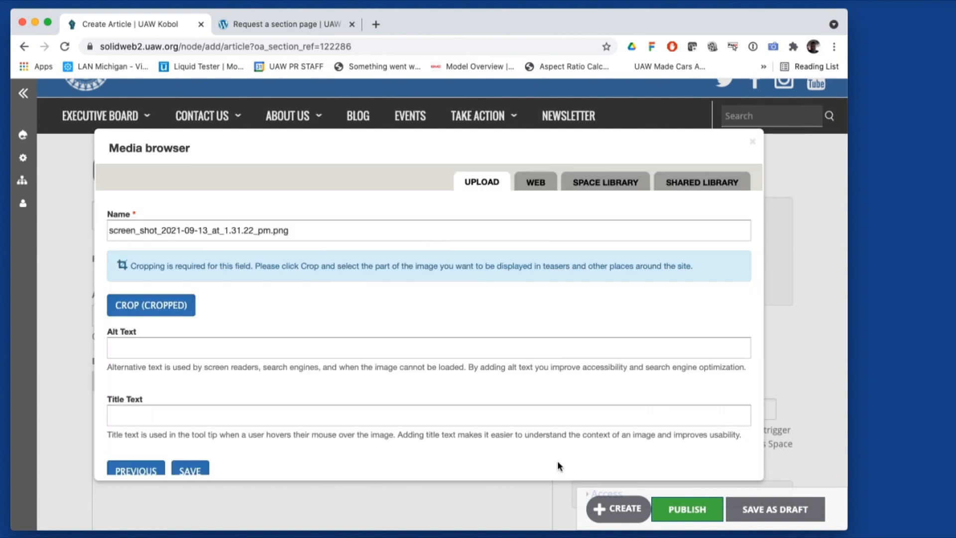
Give the image the alt text 'Newsletter Demo' and attach it to the article
click(192, 351)
text(S)
key(BackSpace)
text(Newsletter Demp)
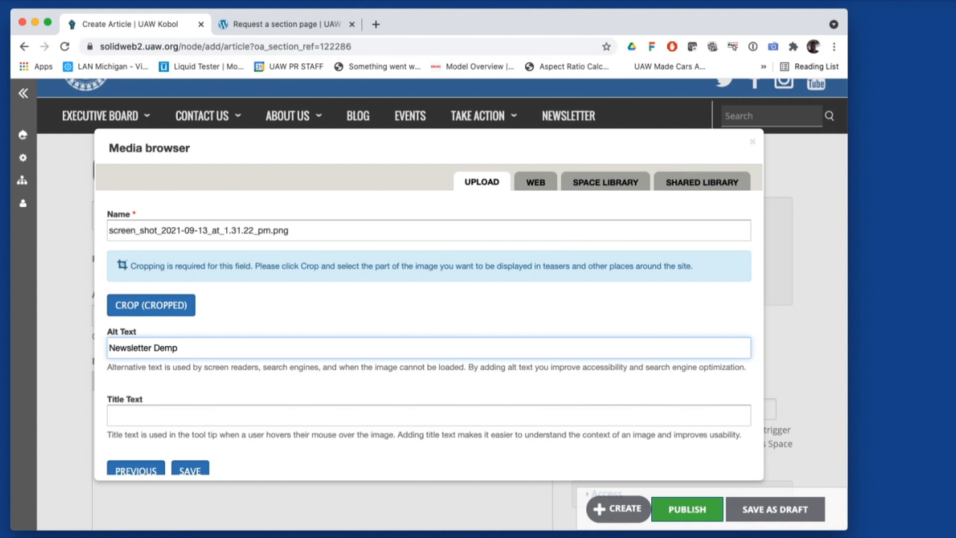
key(BackSpace)
text(o)
scroll(237, 341, down, 2)
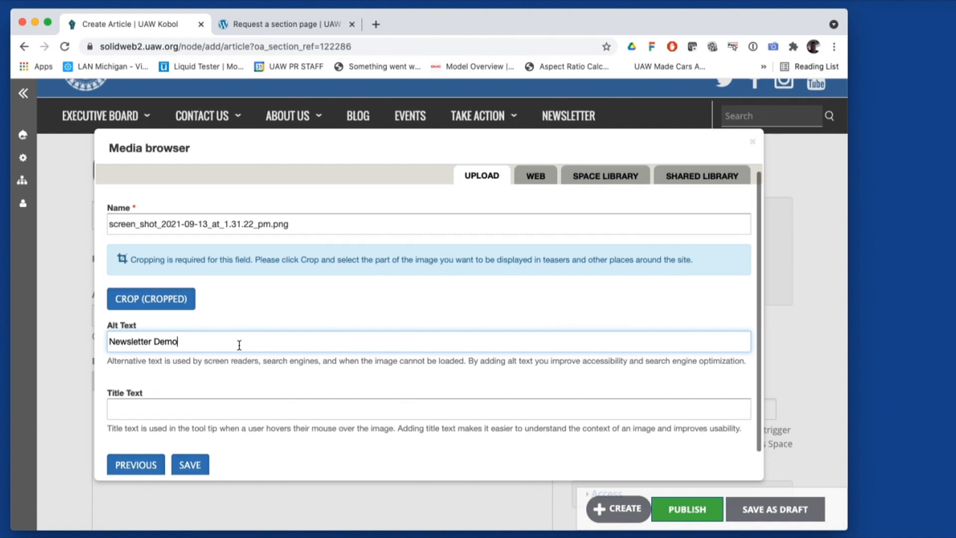
click(198, 444)
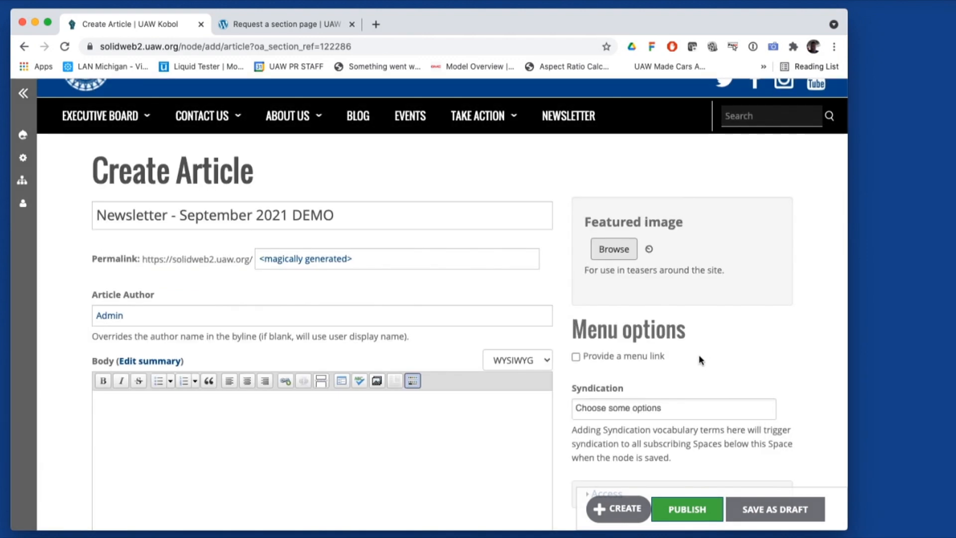
Type 'Download the Newsletter, here:' as the opening line of the article body
scroll(647, 343, down, 3)
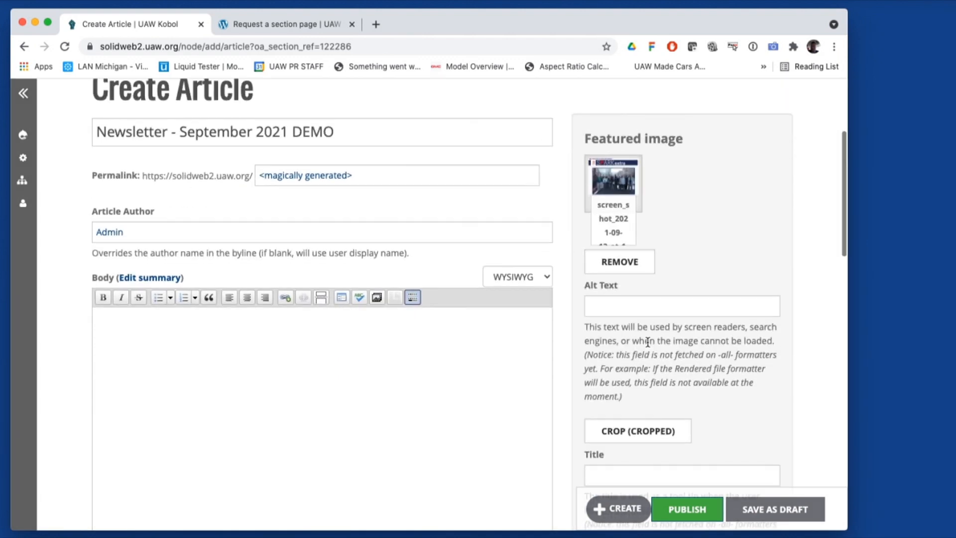
scroll(623, 327, down, 2)
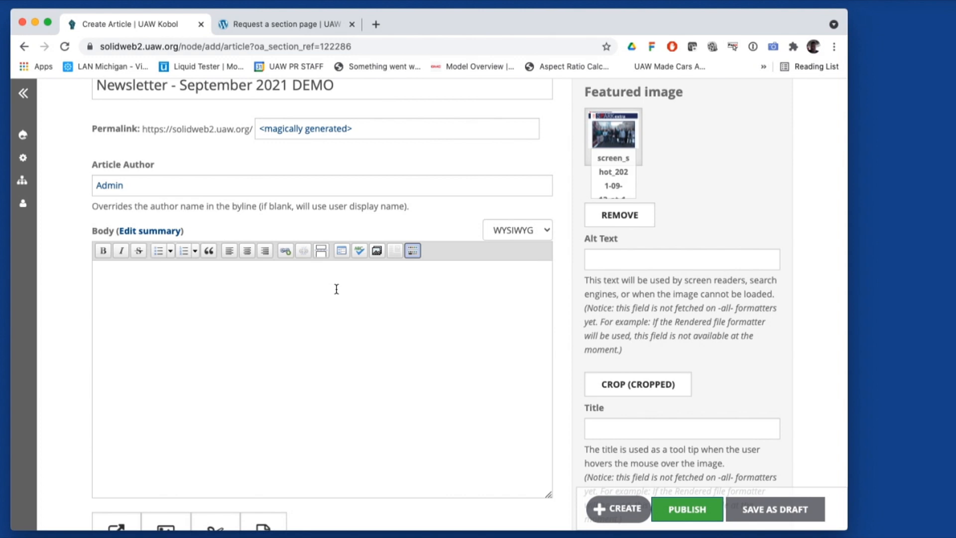
text(Download the News)
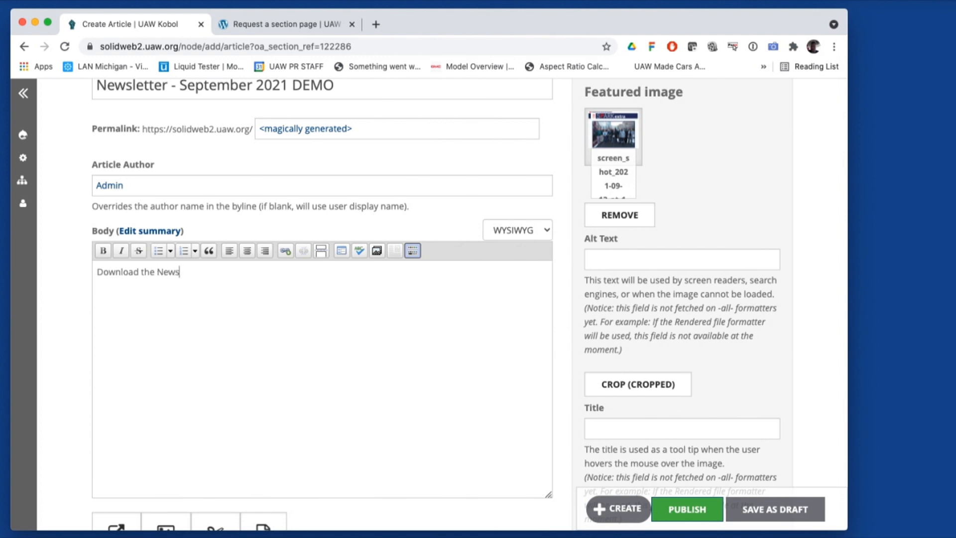
text(letter, here":)
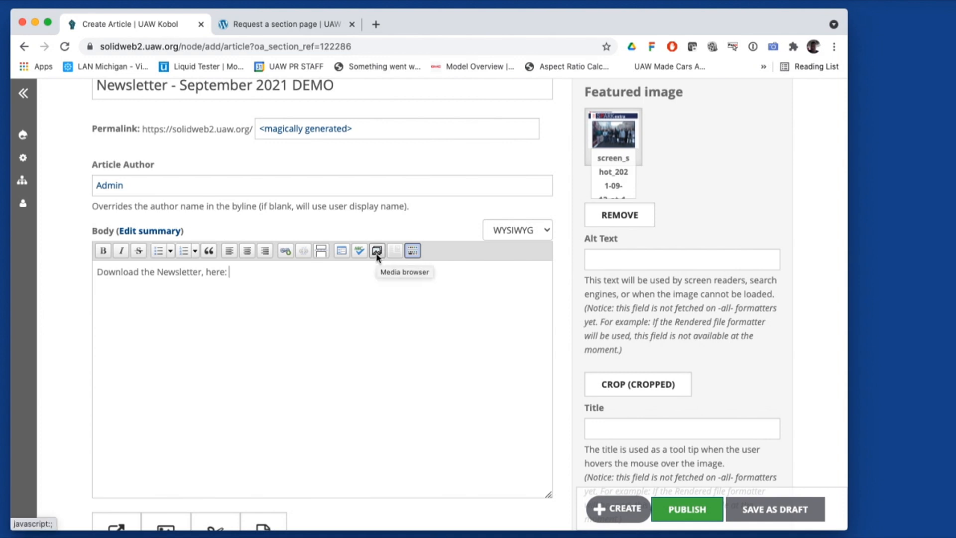
Upload the MBUSI Germany Trip Newsletter PDF through the body's media browser
click(377, 253)
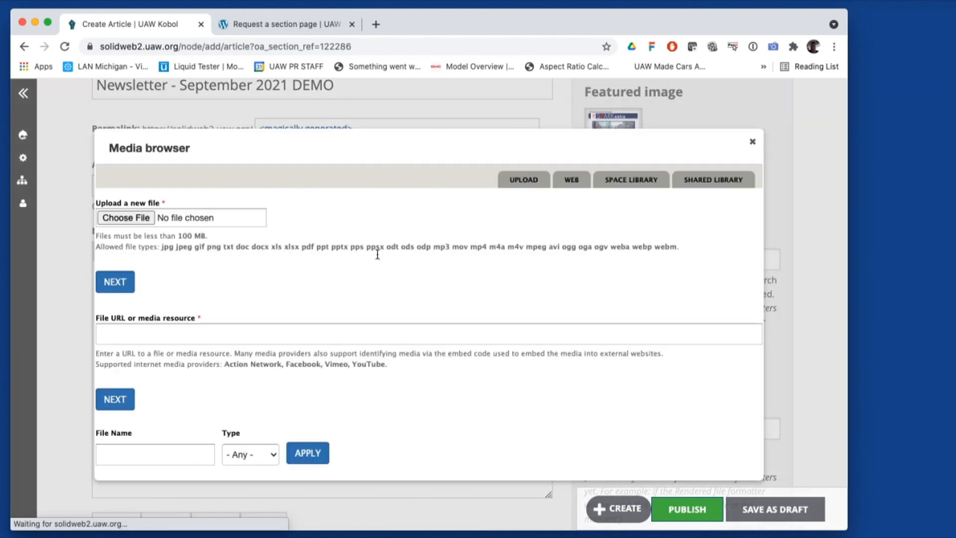
click(148, 228)
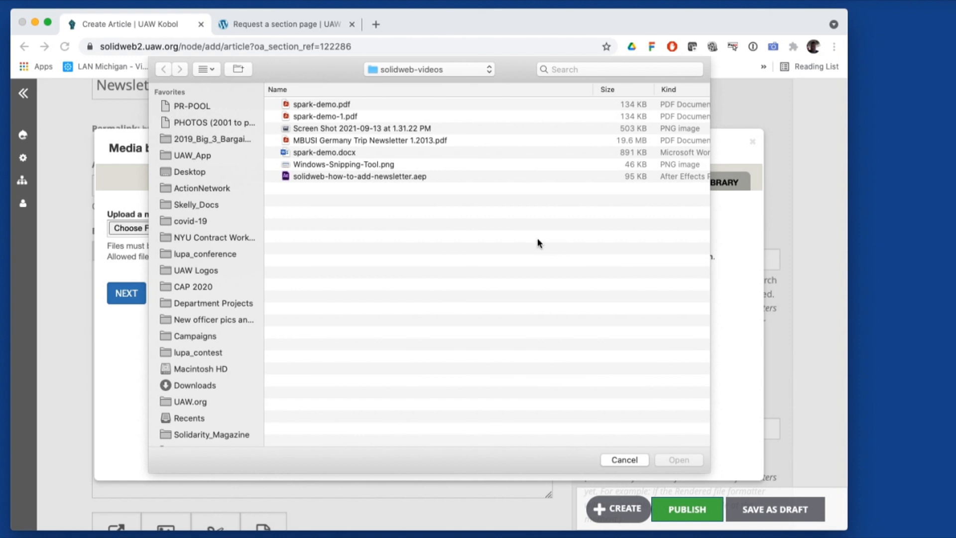
double_click(381, 141)
click(126, 297)
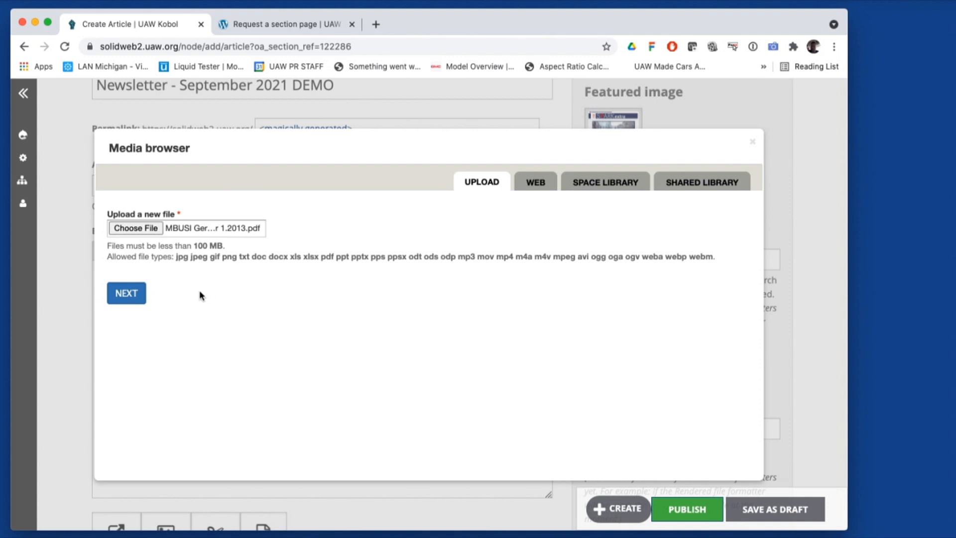
click(124, 295)
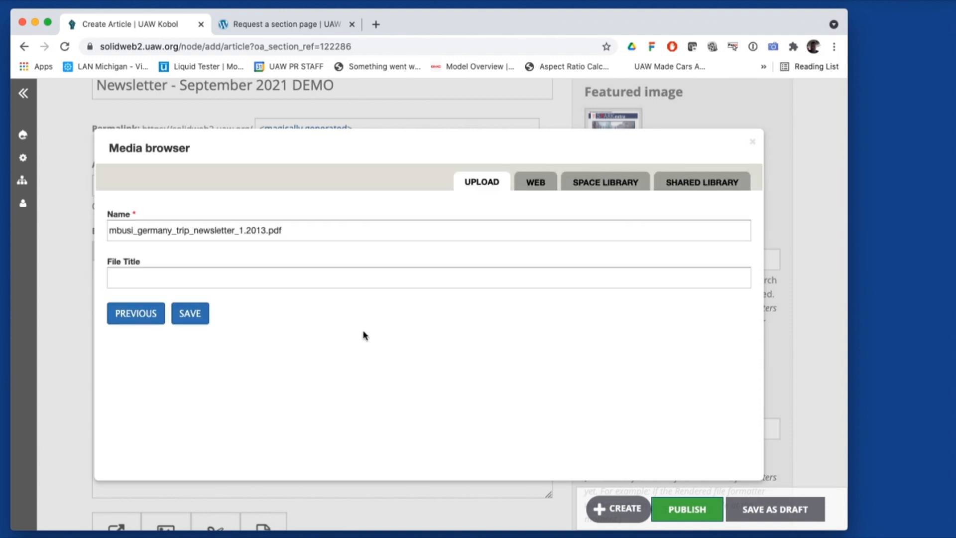
Rename the uploaded PDF to Demo-Local-Newsletter.pdf and save it
click(265, 231)
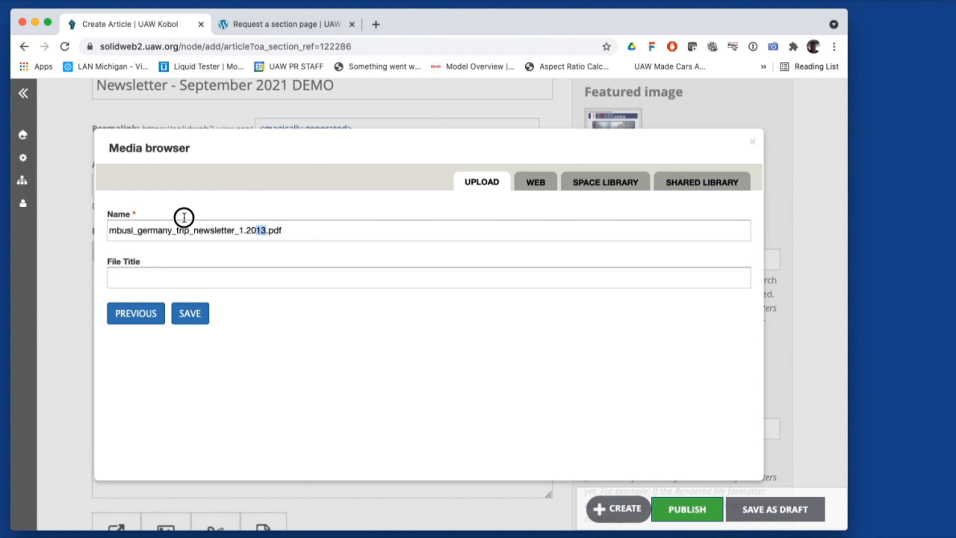
click(267, 227)
double_click(264, 229)
text(Demo-)
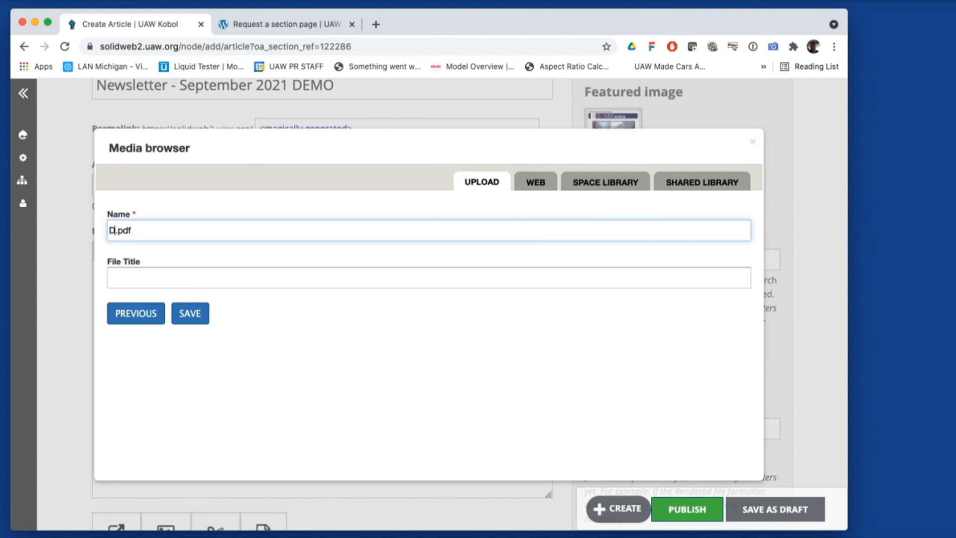
text(Local-Newsletter)
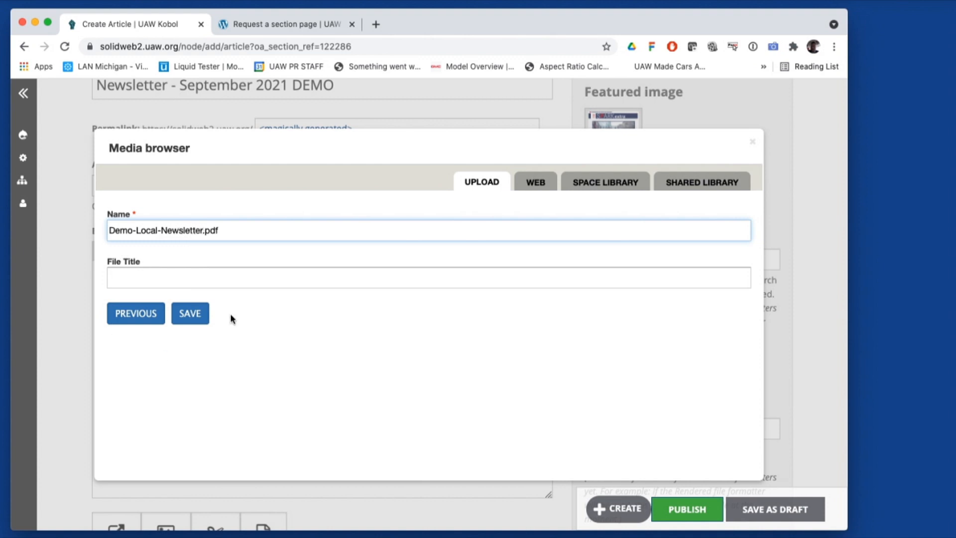
click(244, 278)
click(299, 256)
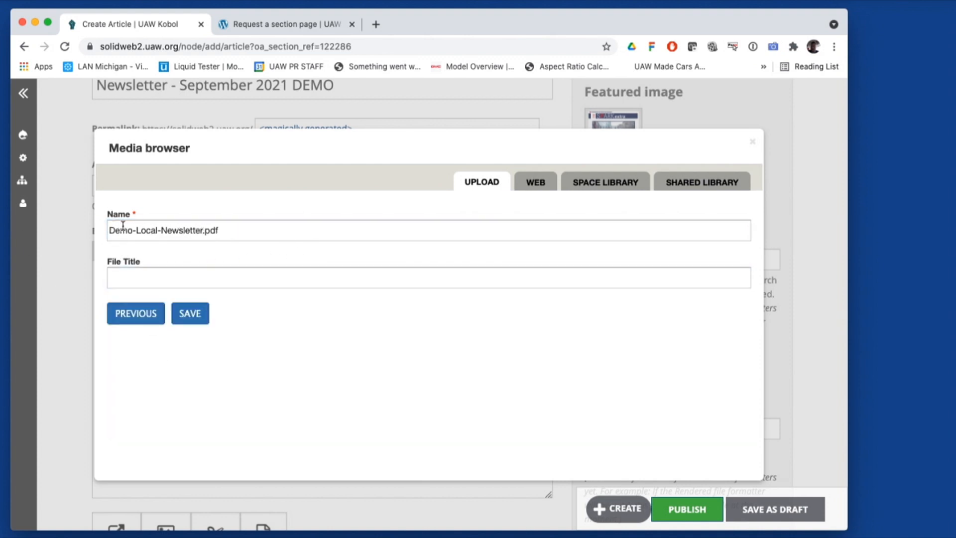
click(199, 316)
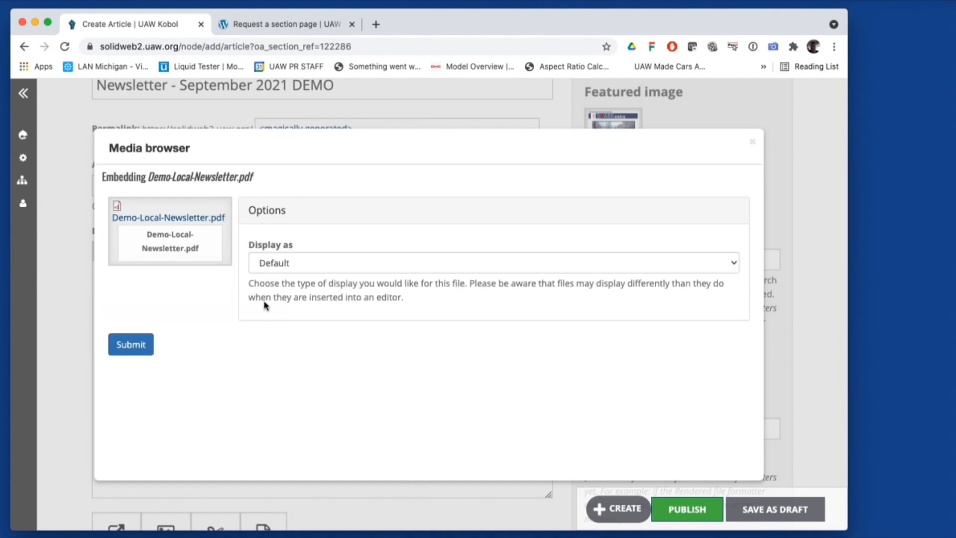
Set the PDF to display as a link and insert it into the body
click(335, 264)
click(333, 266)
click(319, 269)
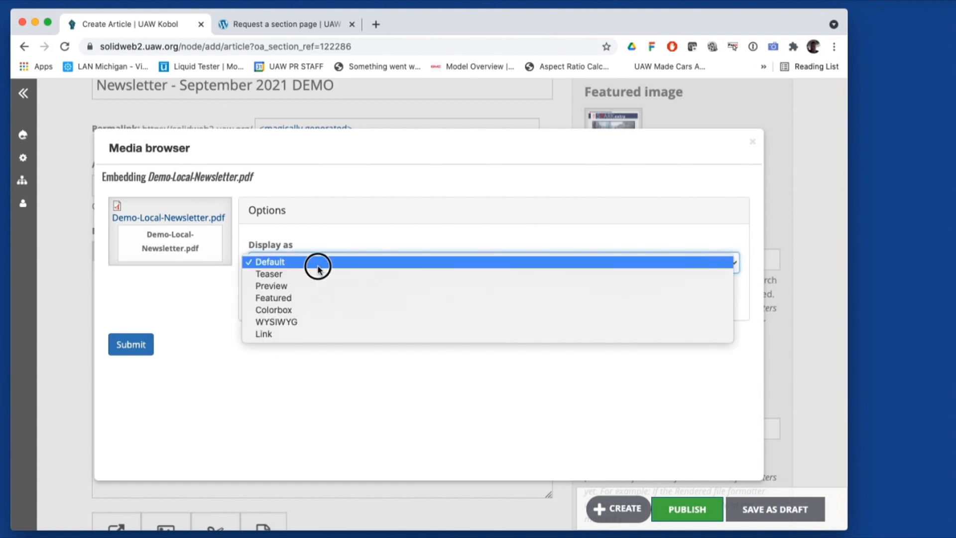
click(331, 334)
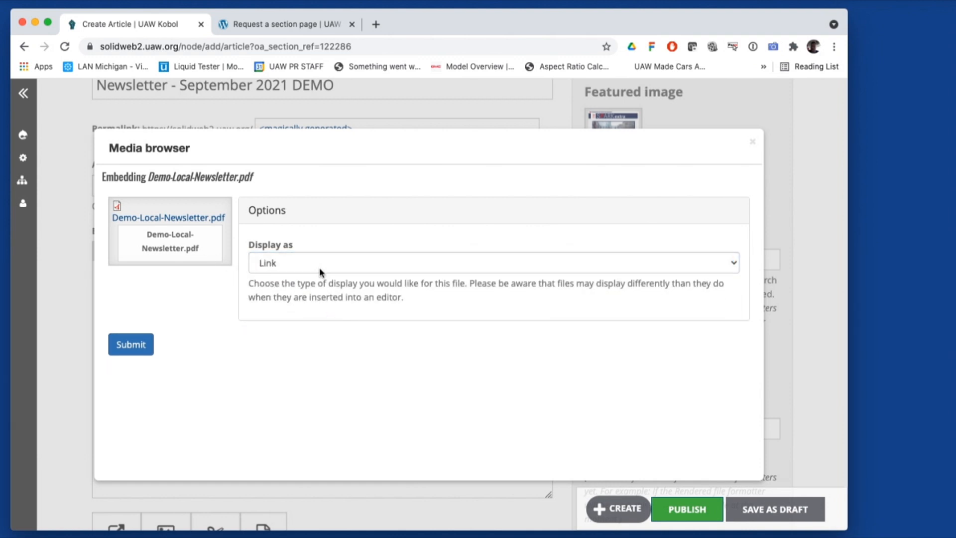
click(129, 344)
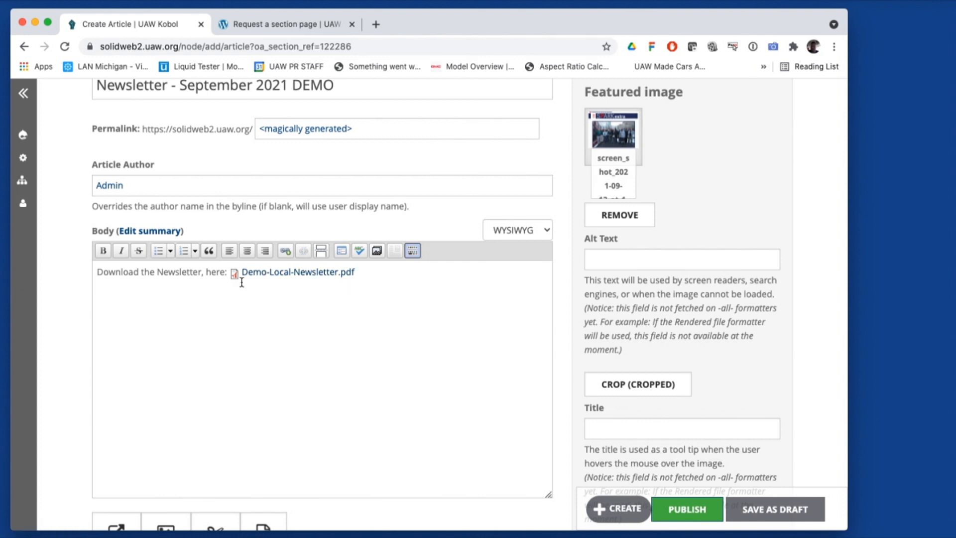
Save the article as a draft and scroll its new page showing the image and PDF link
scroll(777, 454, down, 2)
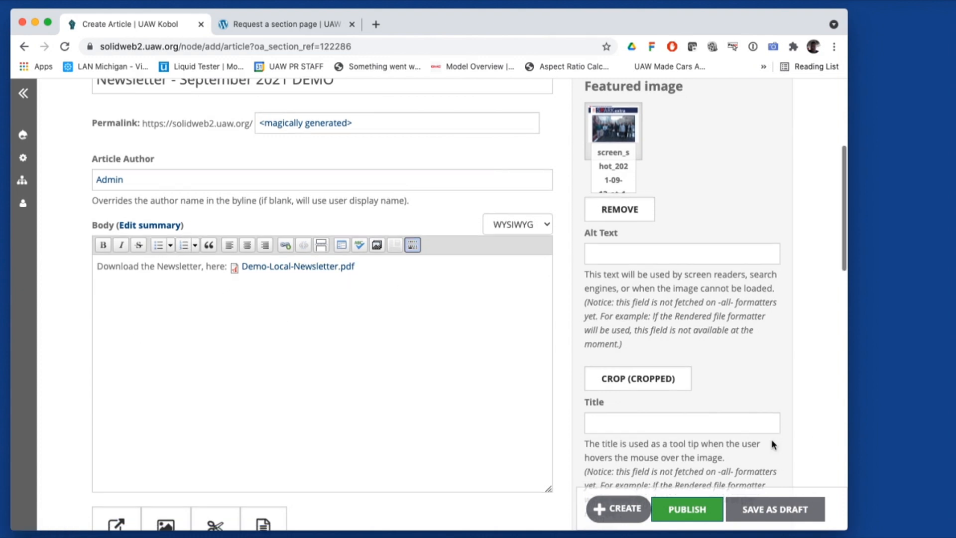
click(774, 511)
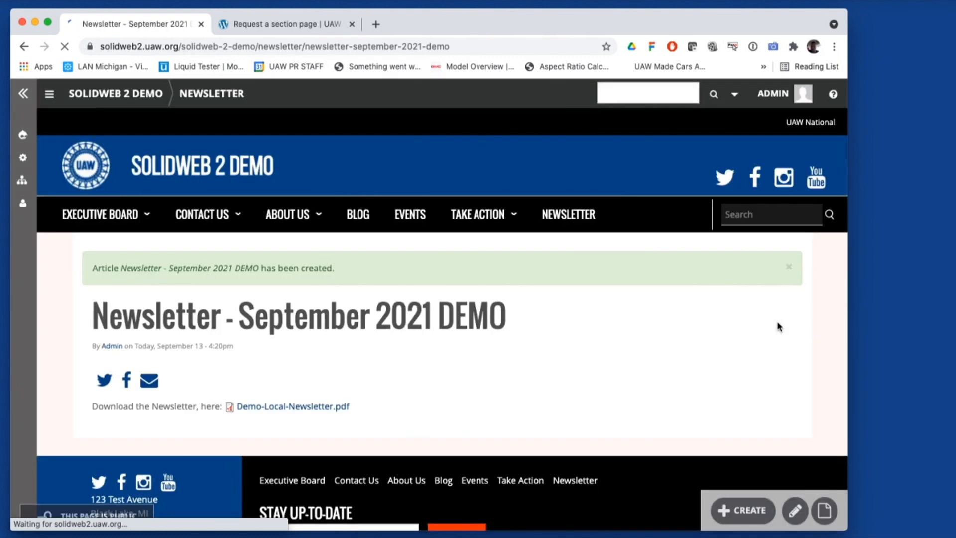
scroll(417, 375, down, 2)
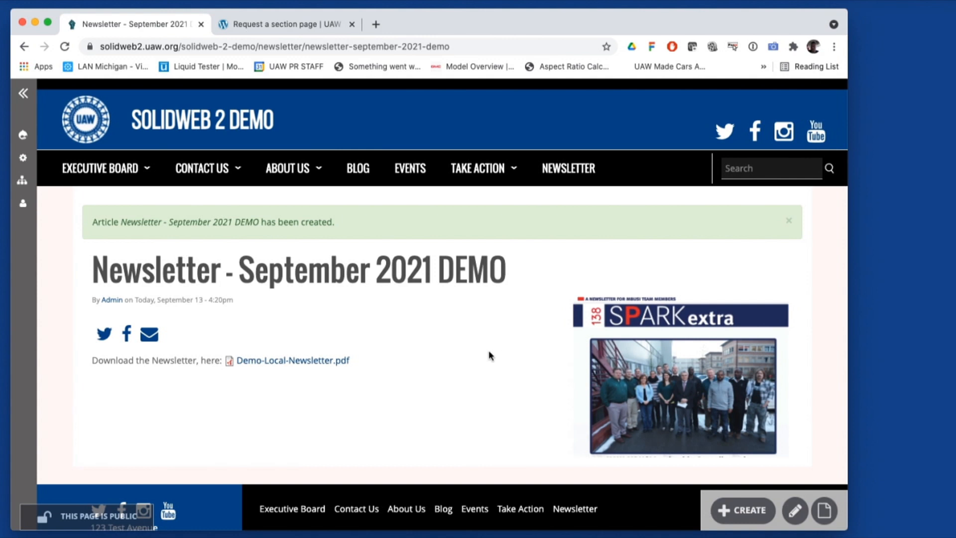
click(301, 362)
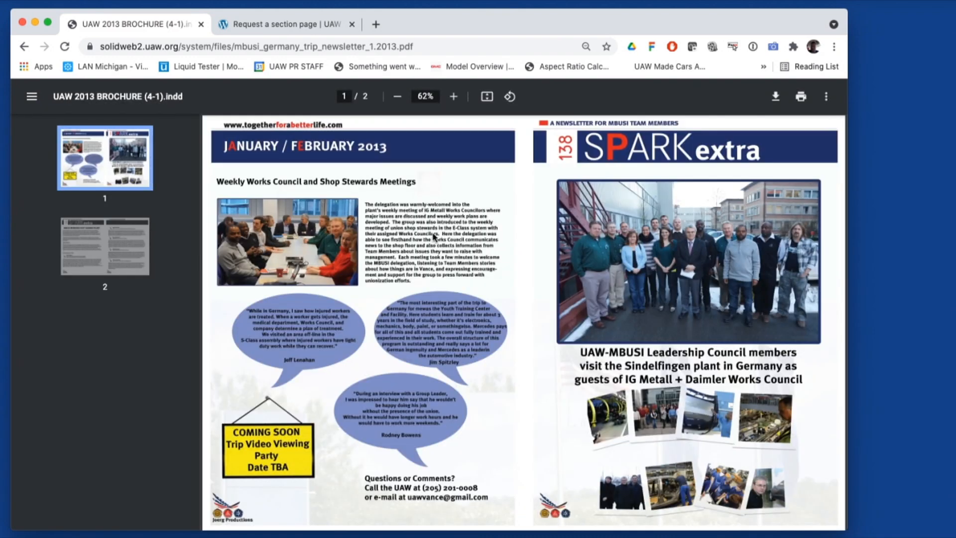
click(24, 46)
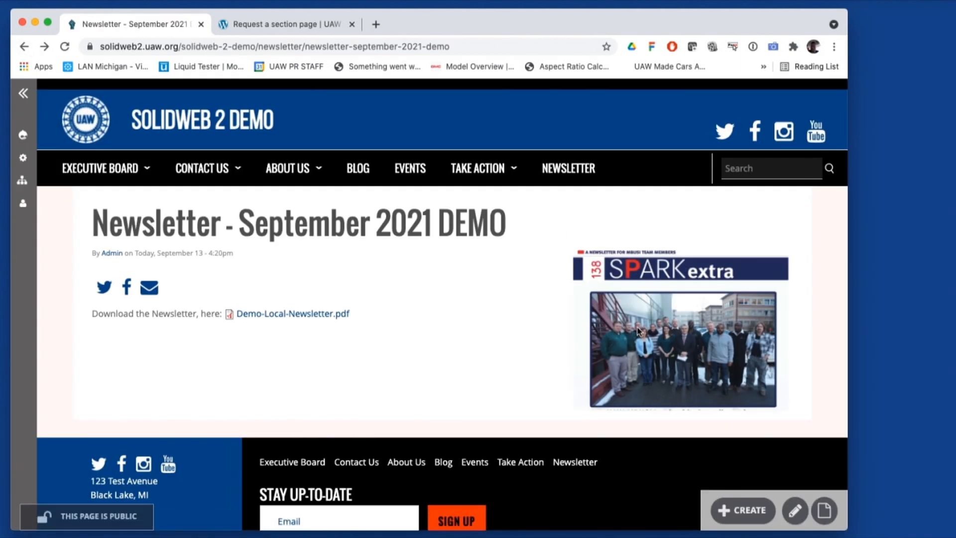
Reopen the draft article in the editor and publish it
click(796, 512)
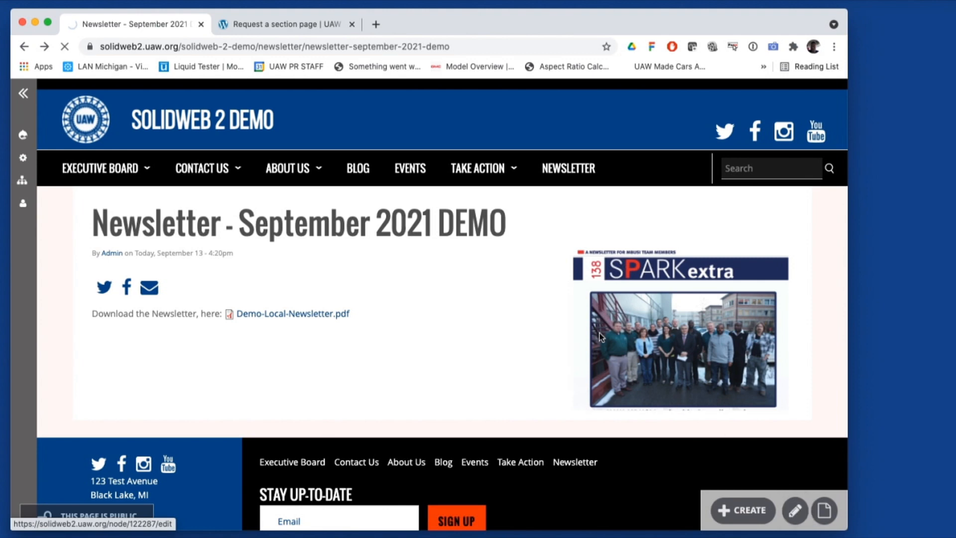
scroll(680, 287, down, 5)
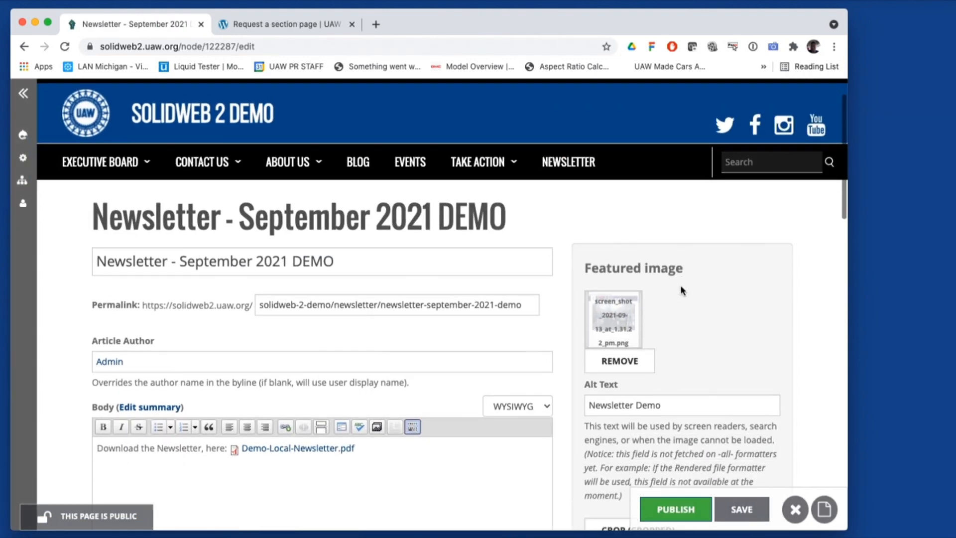
scroll(690, 285, down, 7)
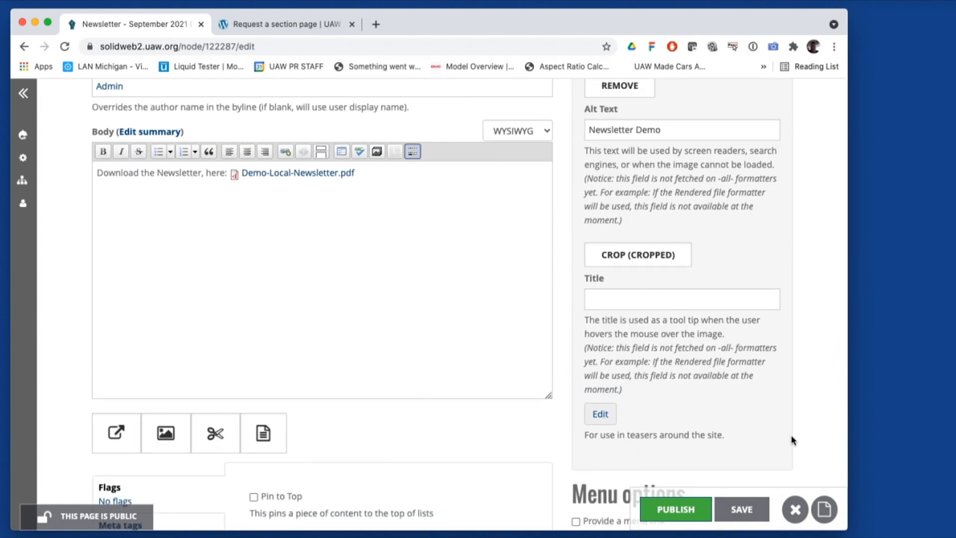
scroll(782, 442, down, 5)
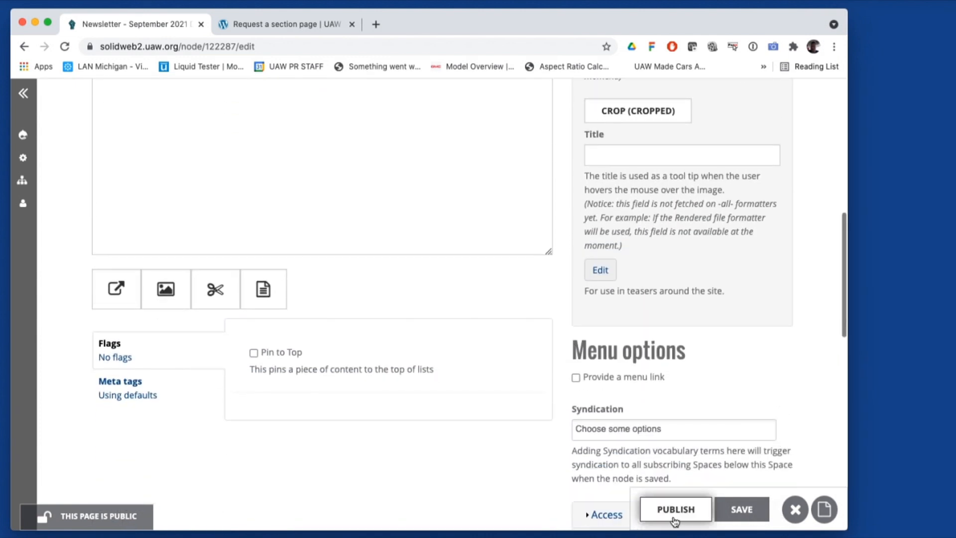
click(673, 513)
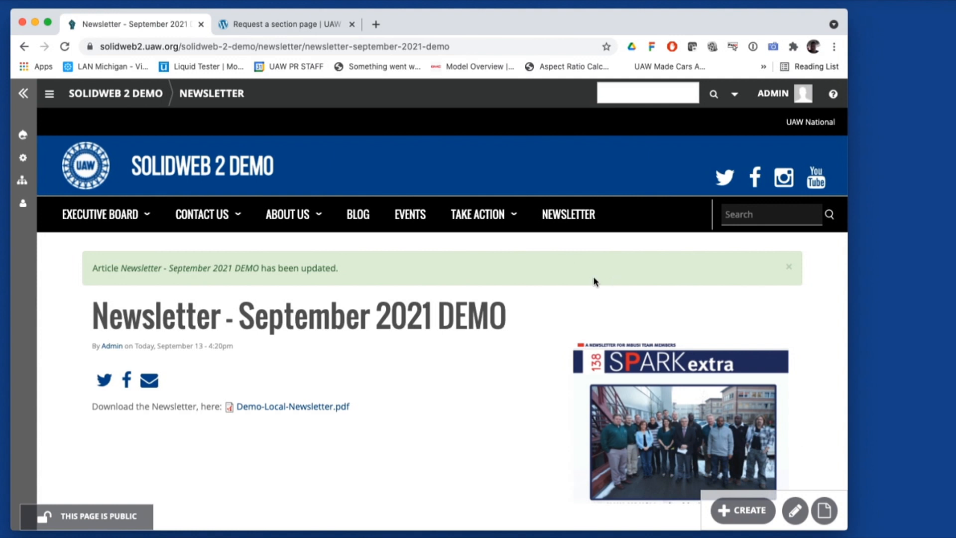
click(202, 163)
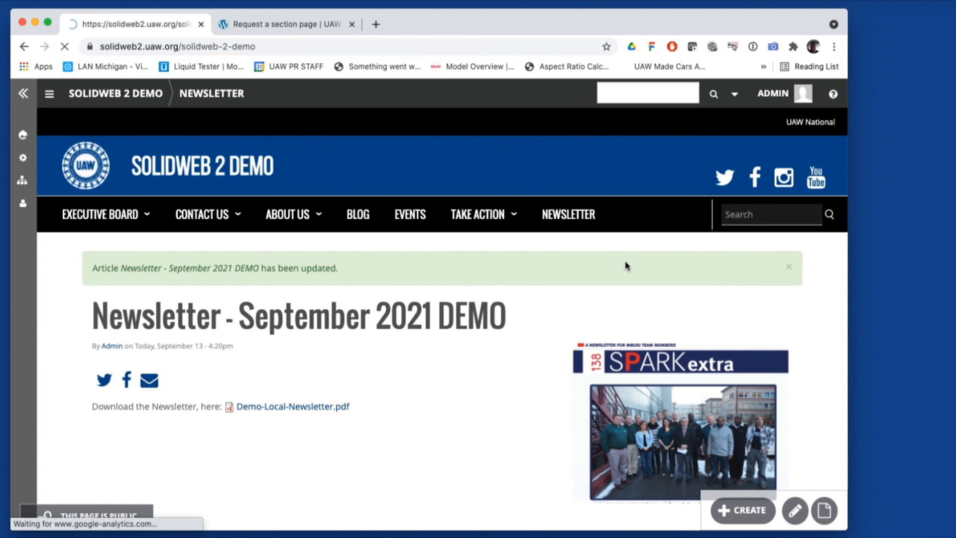
scroll(626, 264, down, 7)
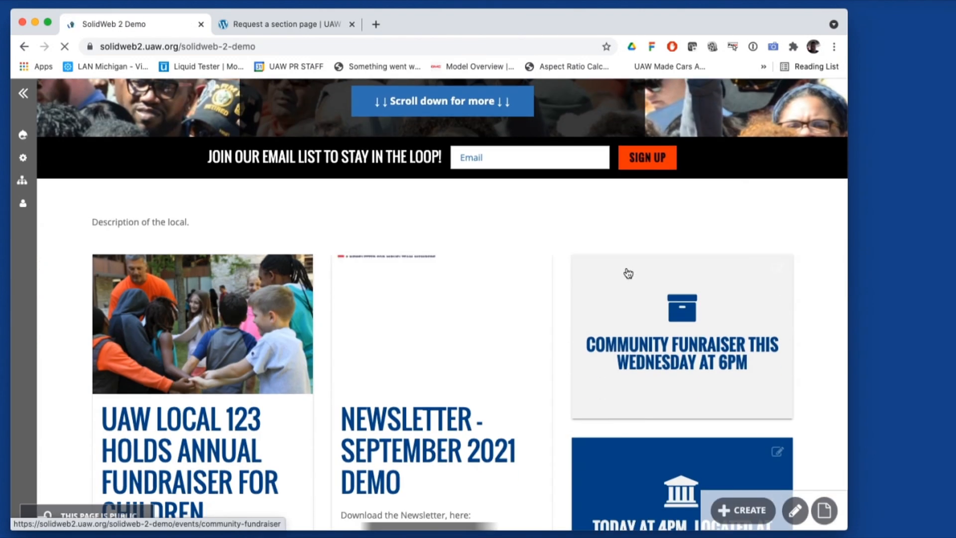
scroll(628, 273, down, 1)
scroll(627, 273, down, 3)
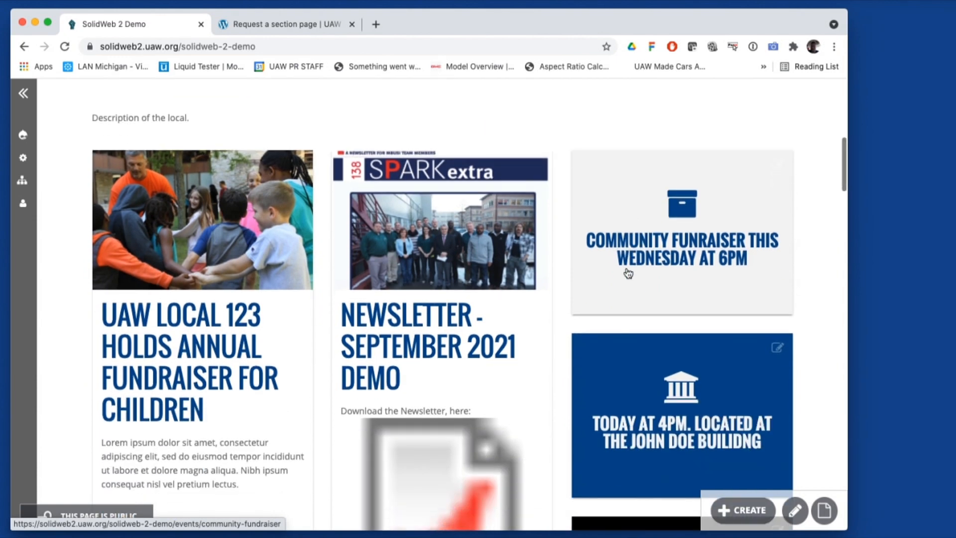
scroll(605, 253, down, 3)
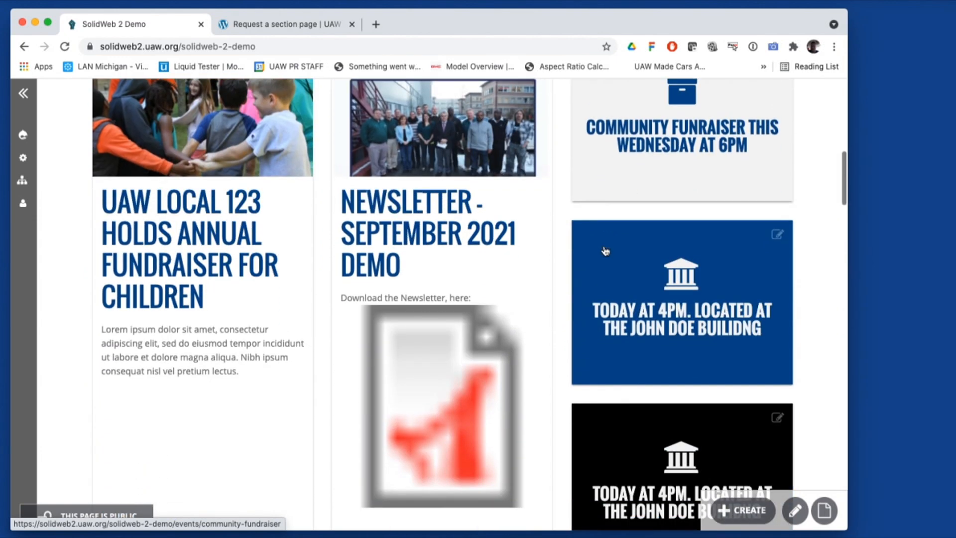
scroll(605, 251, up, 1)
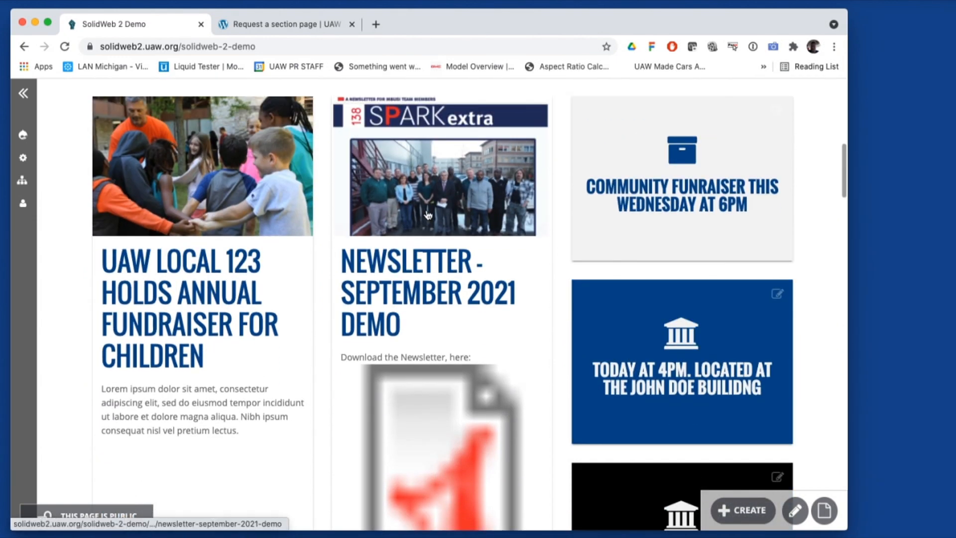
scroll(427, 210, up, 15)
scroll(434, 217, down, 14)
scroll(435, 217, down, 5)
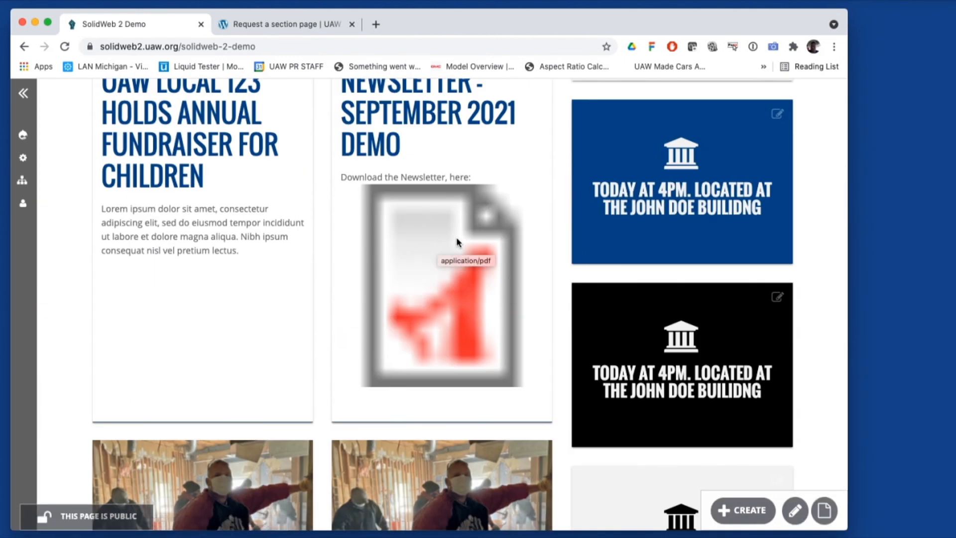
scroll(432, 280, up, 3)
click(462, 249)
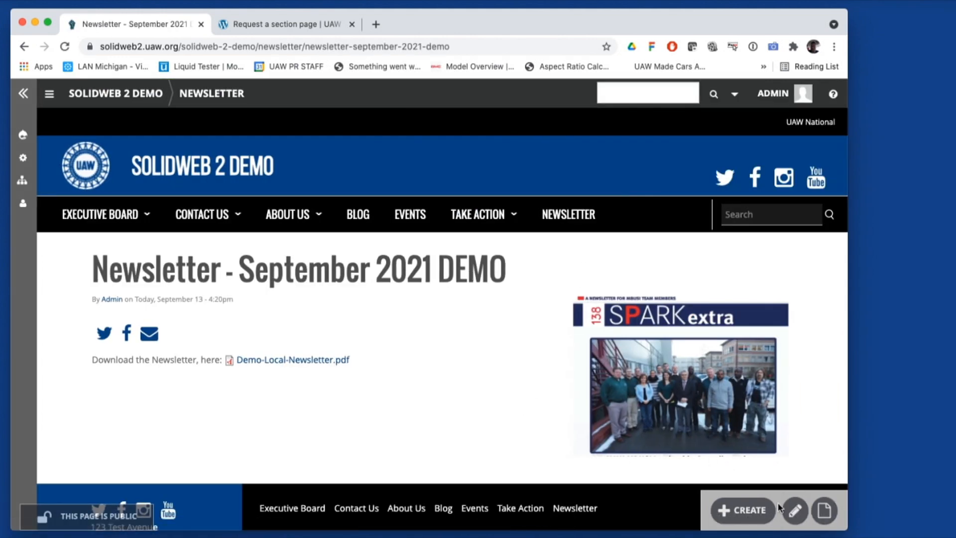
Move the Demo-Local-Newsletter.pdf link onto its own line under the intro text and save
click(799, 516)
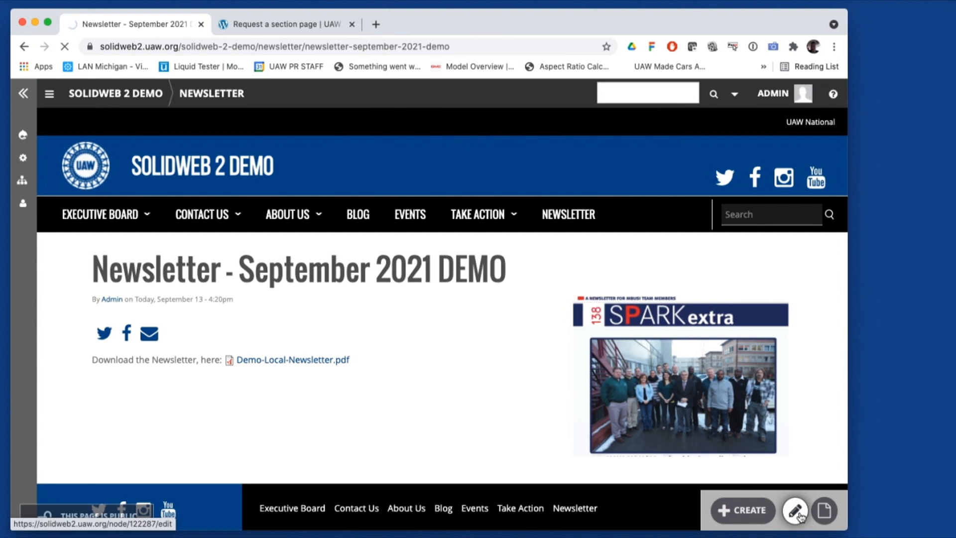
scroll(543, 402, down, 2)
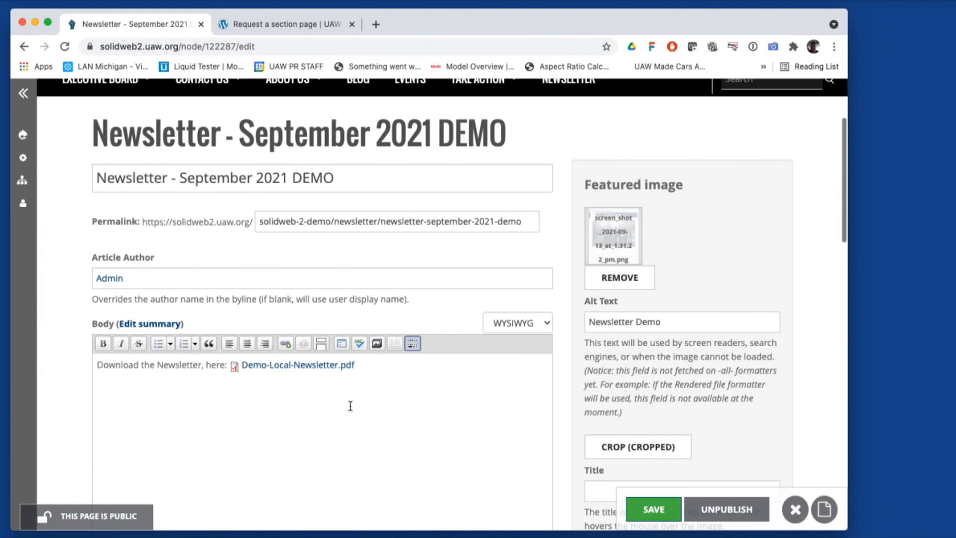
click(232, 366)
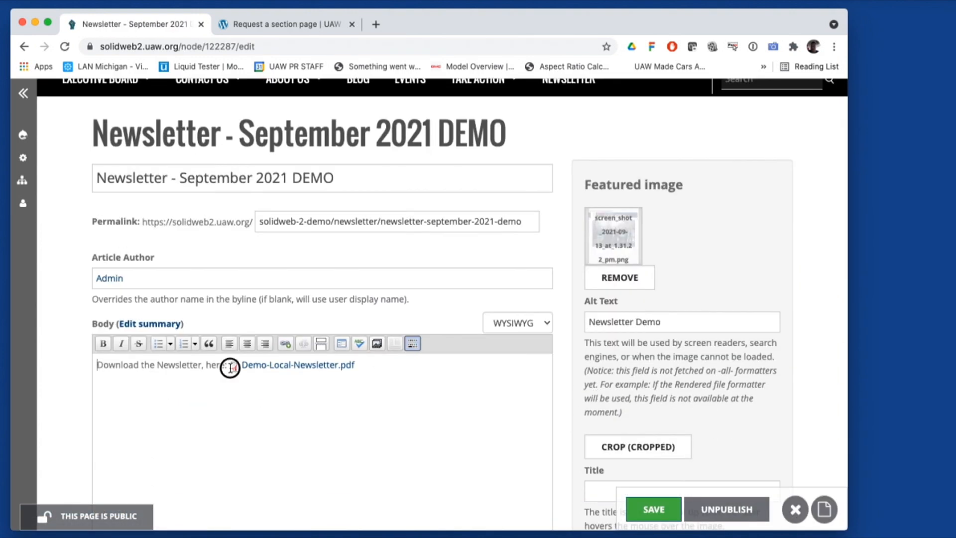
click(397, 377)
key(Return)
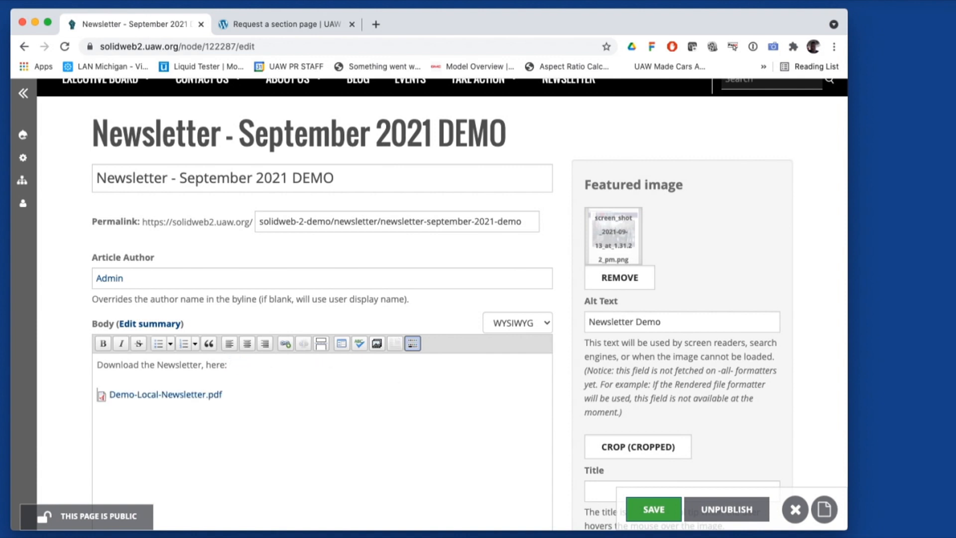
click(669, 509)
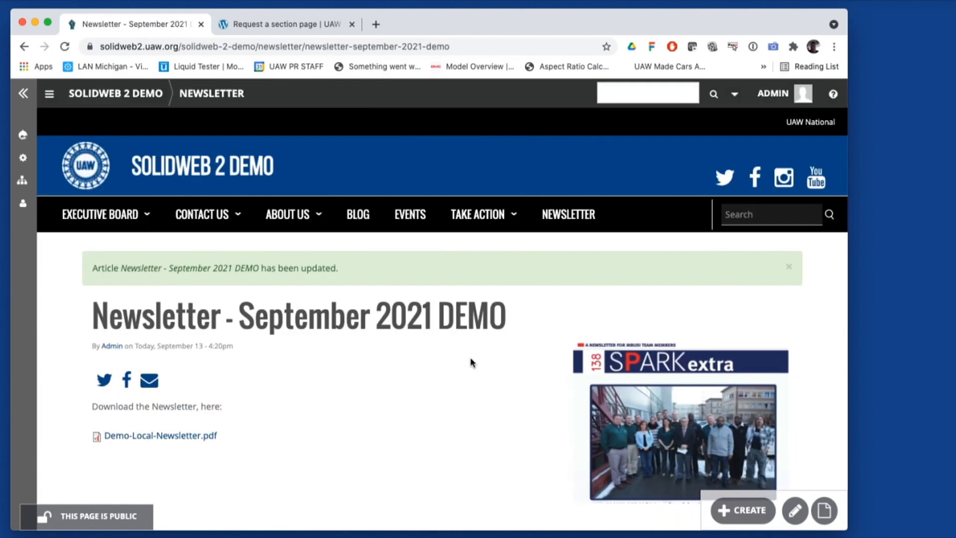
click(229, 175)
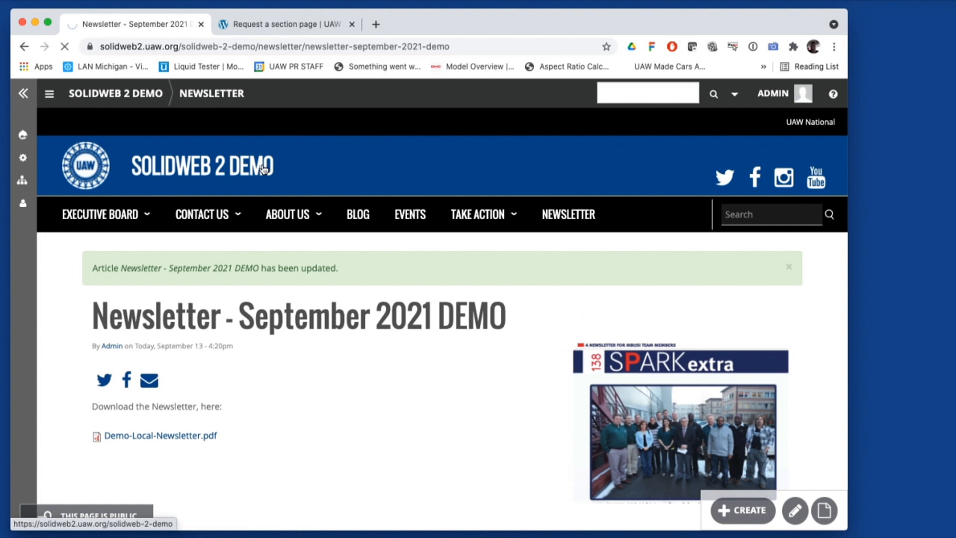
scroll(588, 305, down, 10)
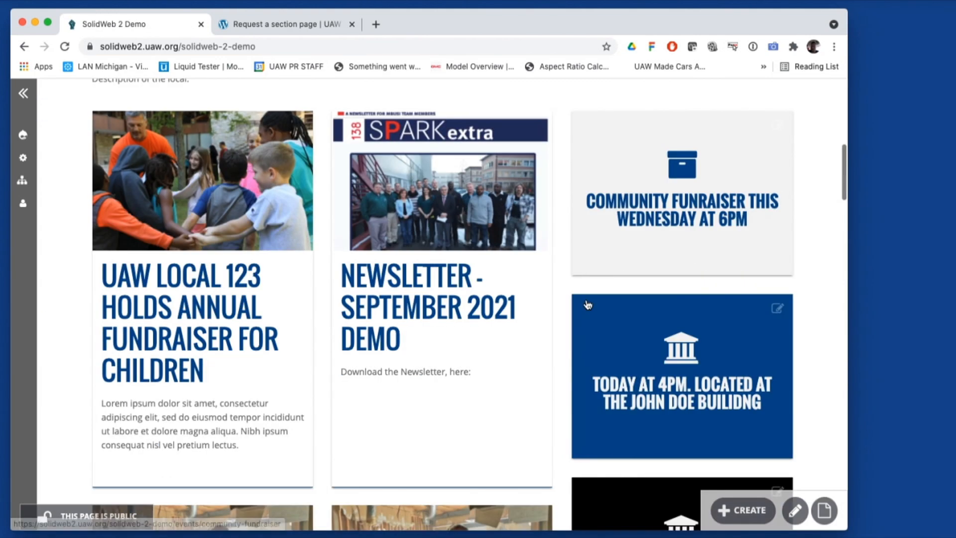
scroll(441, 202, up, 1)
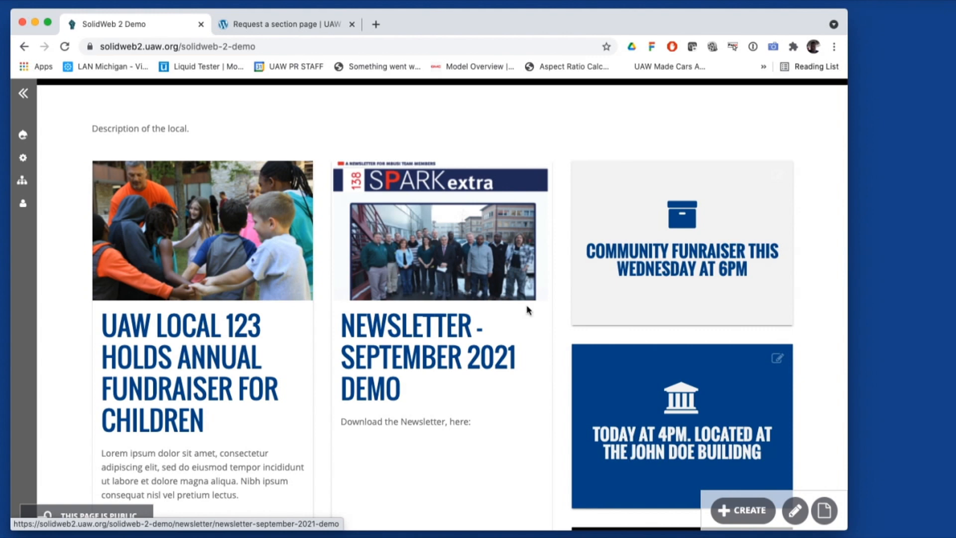
click(417, 318)
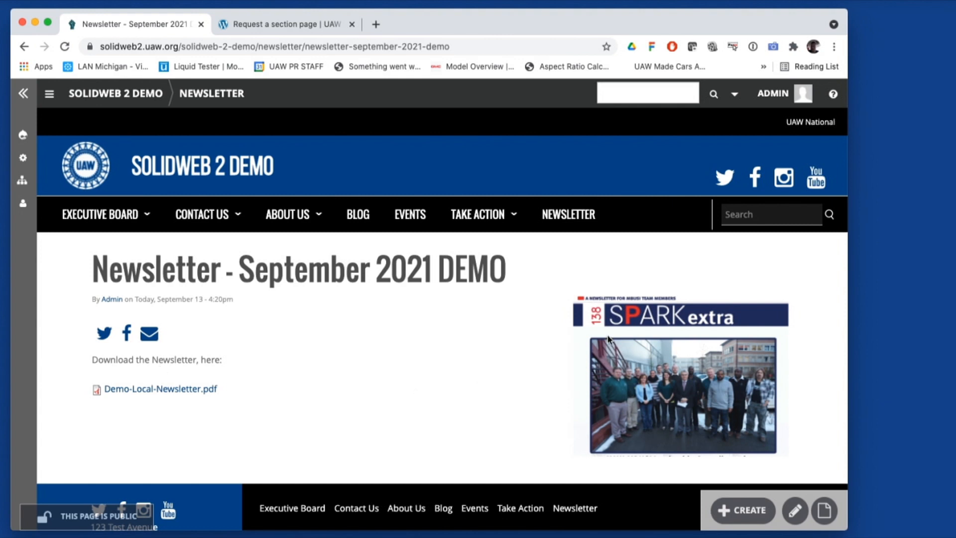
Check the Newsletter page lists the September 2021 DEMO card with its SPARK extra image
click(586, 225)
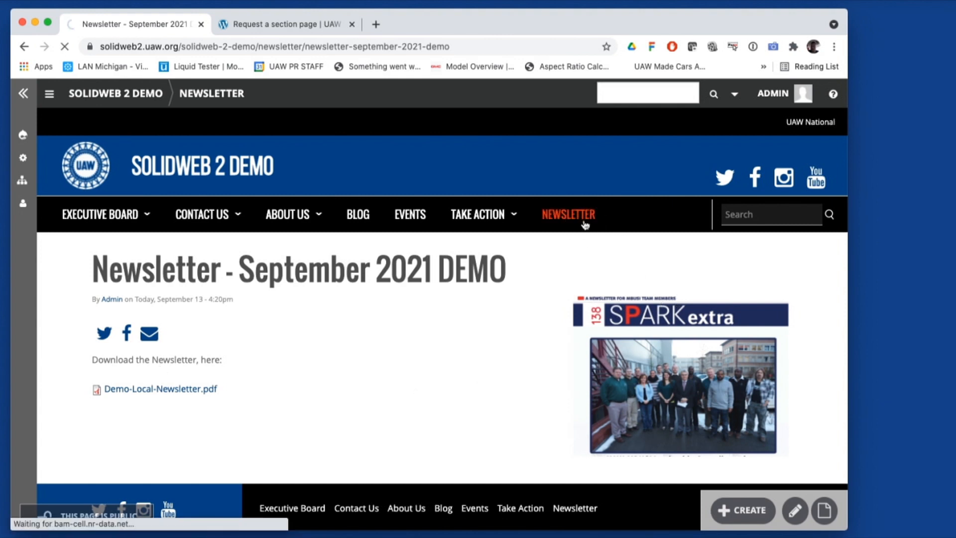
scroll(563, 322, down, 5)
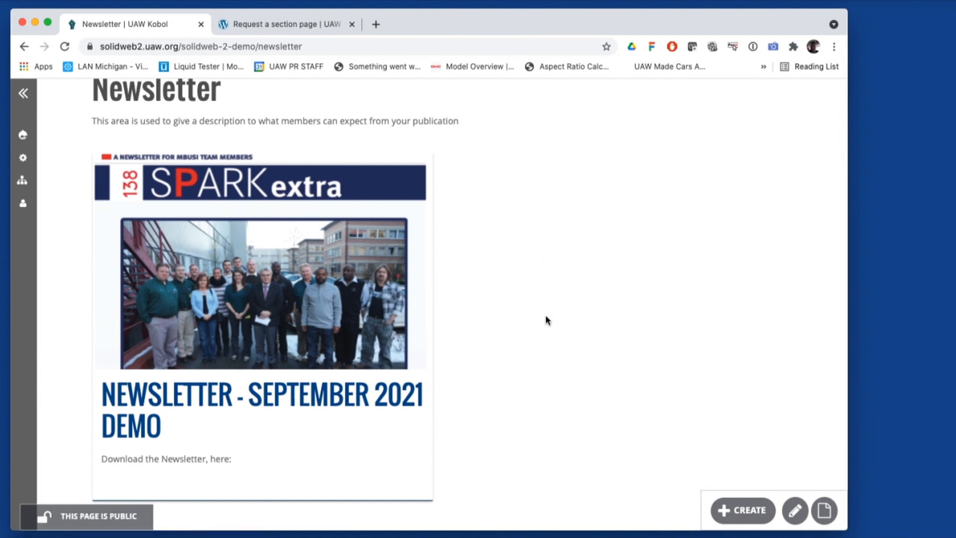
scroll(546, 315, down, 2)
scroll(546, 315, up, 4)
scroll(547, 319, up, 1)
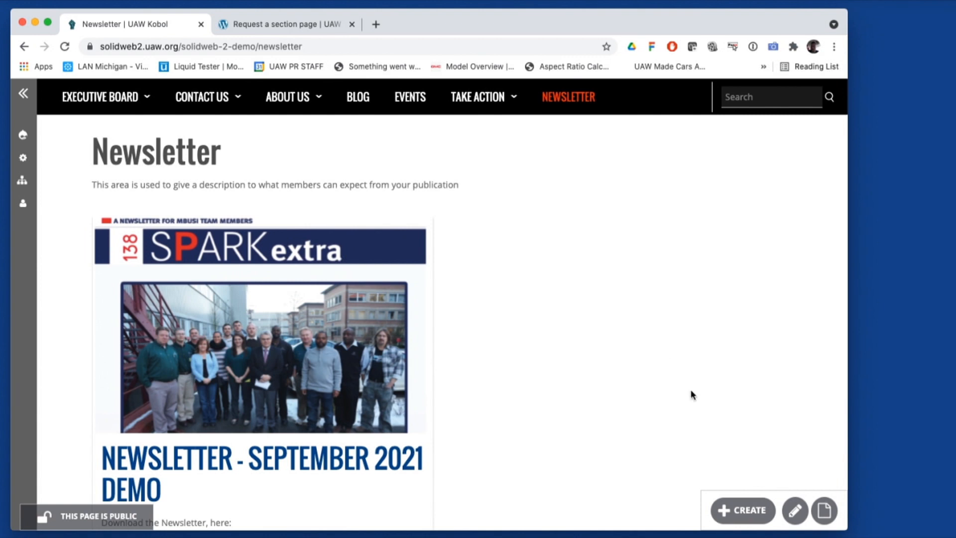
scroll(547, 305, up, 3)
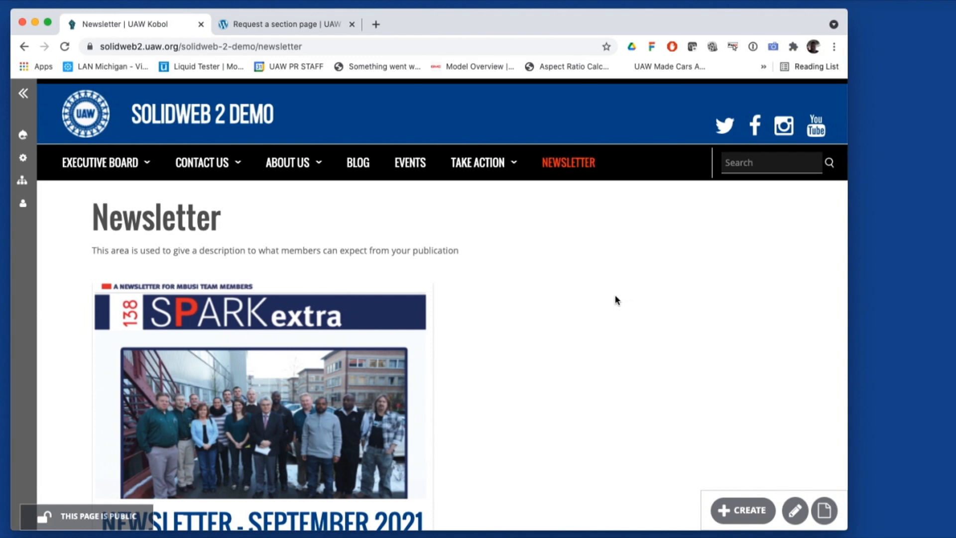
scroll(615, 298, down, 2)
scroll(616, 299, up, 3)
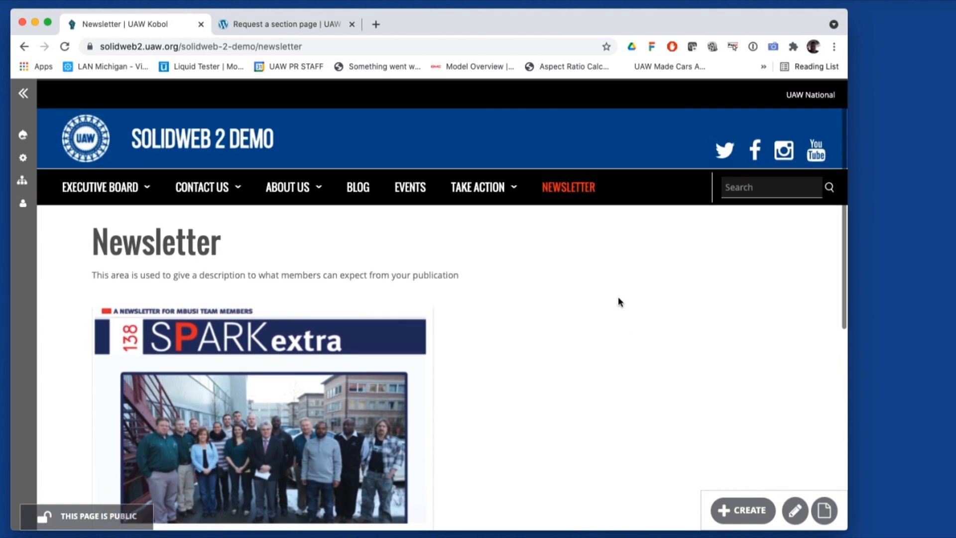
click(568, 187)
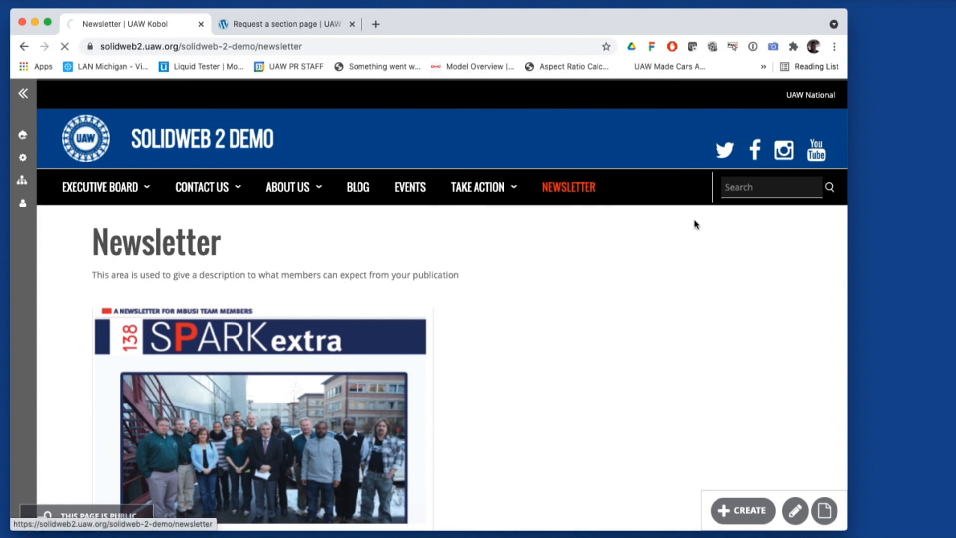